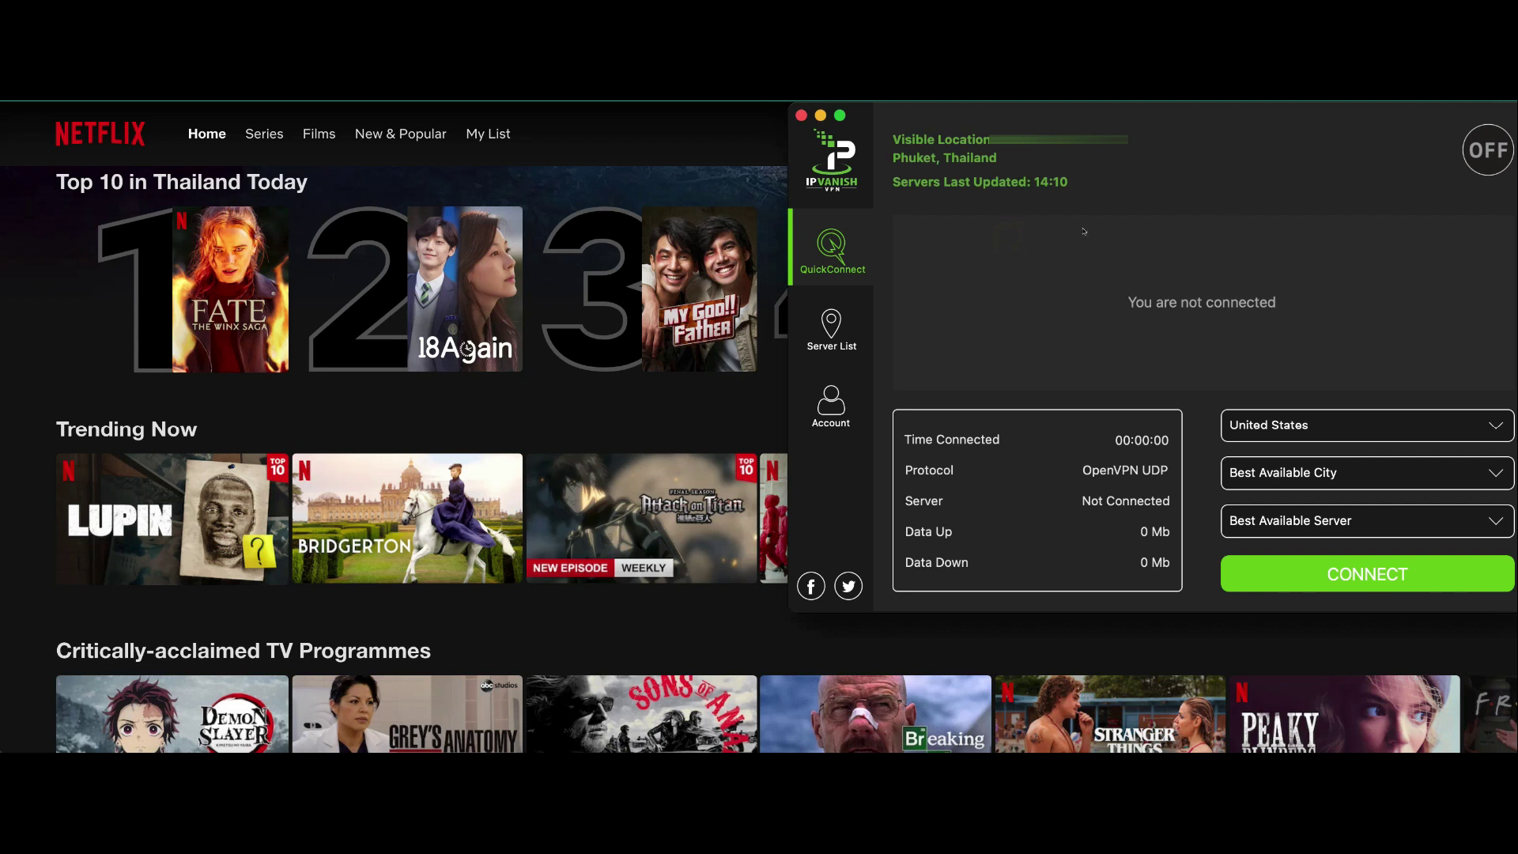
# Step: Shift the VPN window slightly left and open the server list sorted by country
pyautogui.moveTo(1265, 117); pyautogui.dragTo(1246, 118)
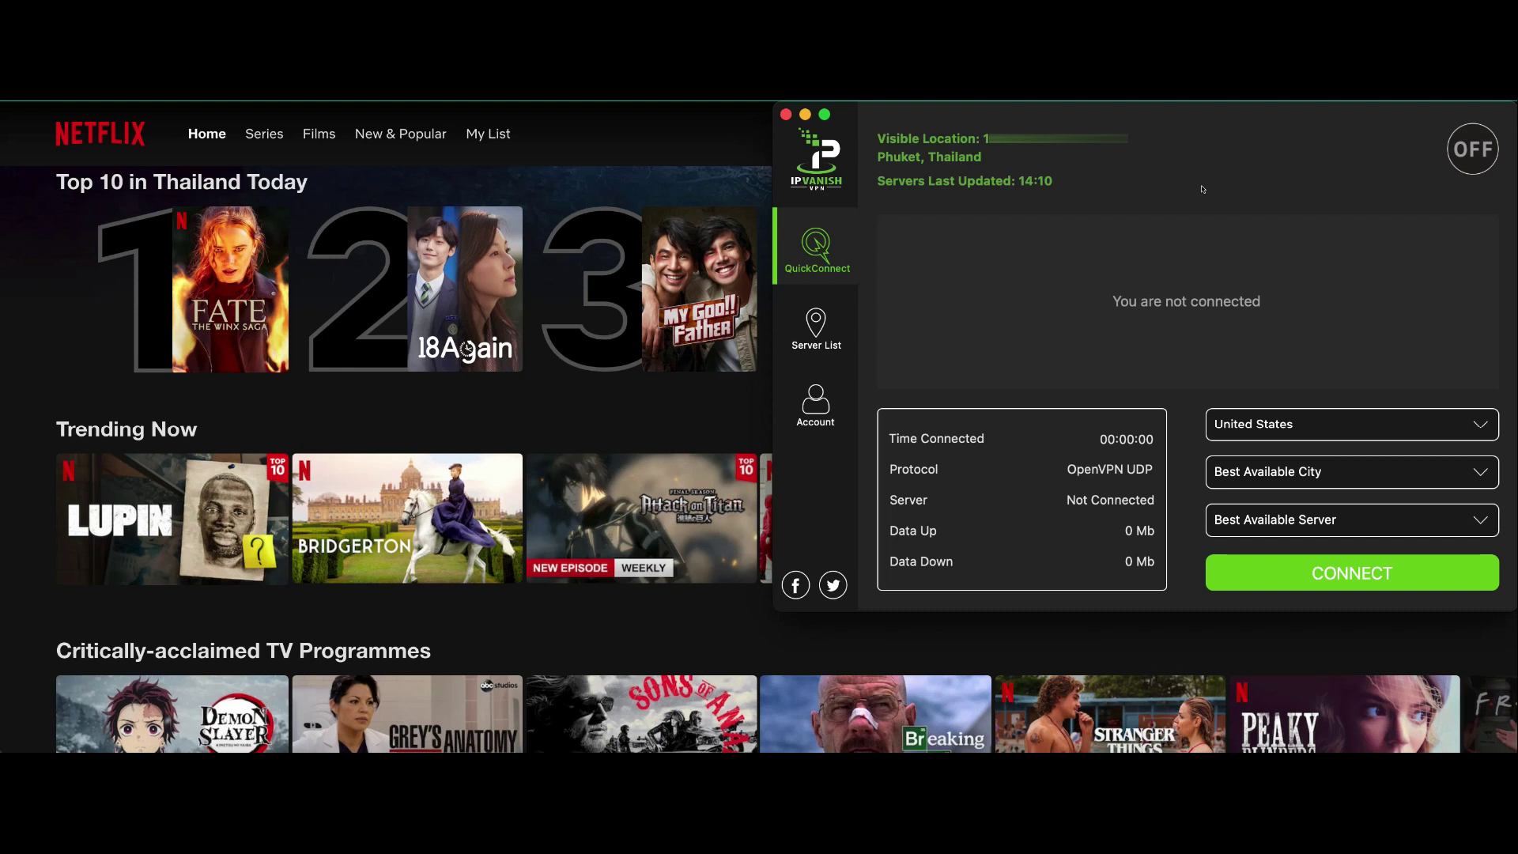
pyautogui.click(804, 262)
pyautogui.click(820, 321)
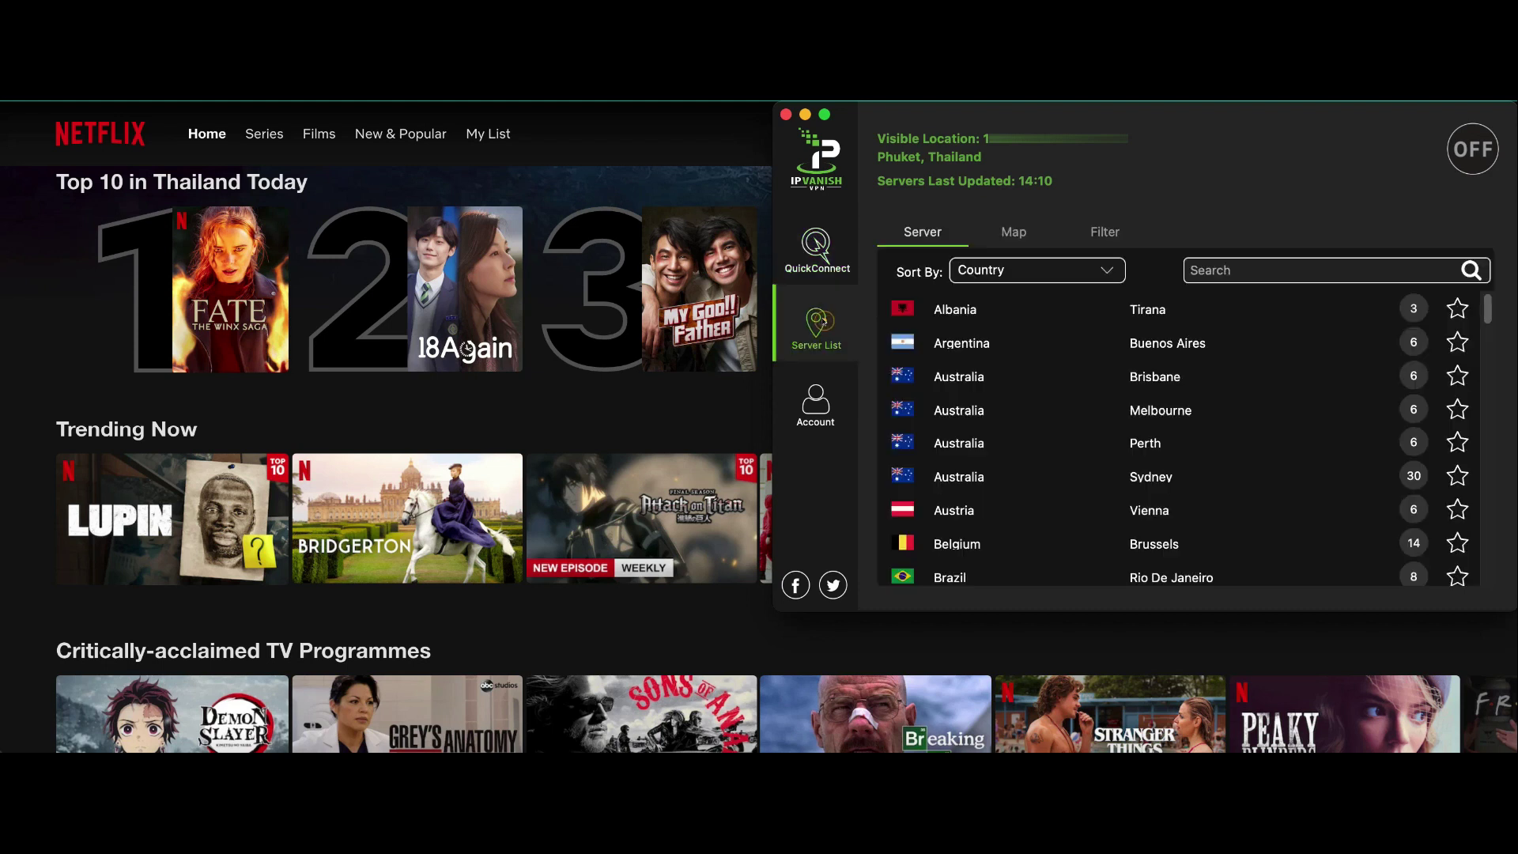
pyautogui.click(1076, 270)
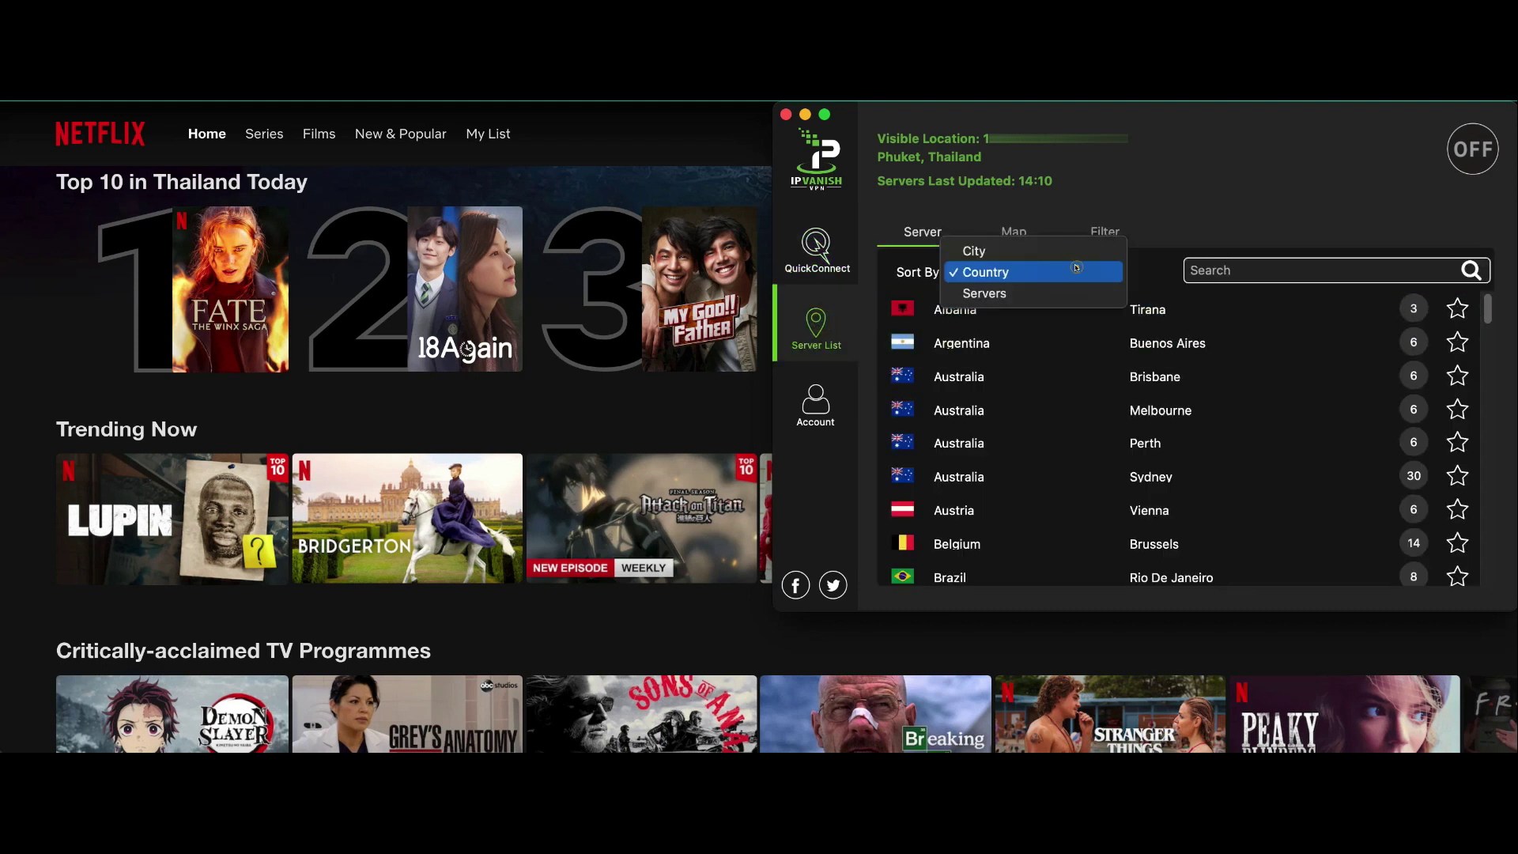
pyautogui.click(1076, 269)
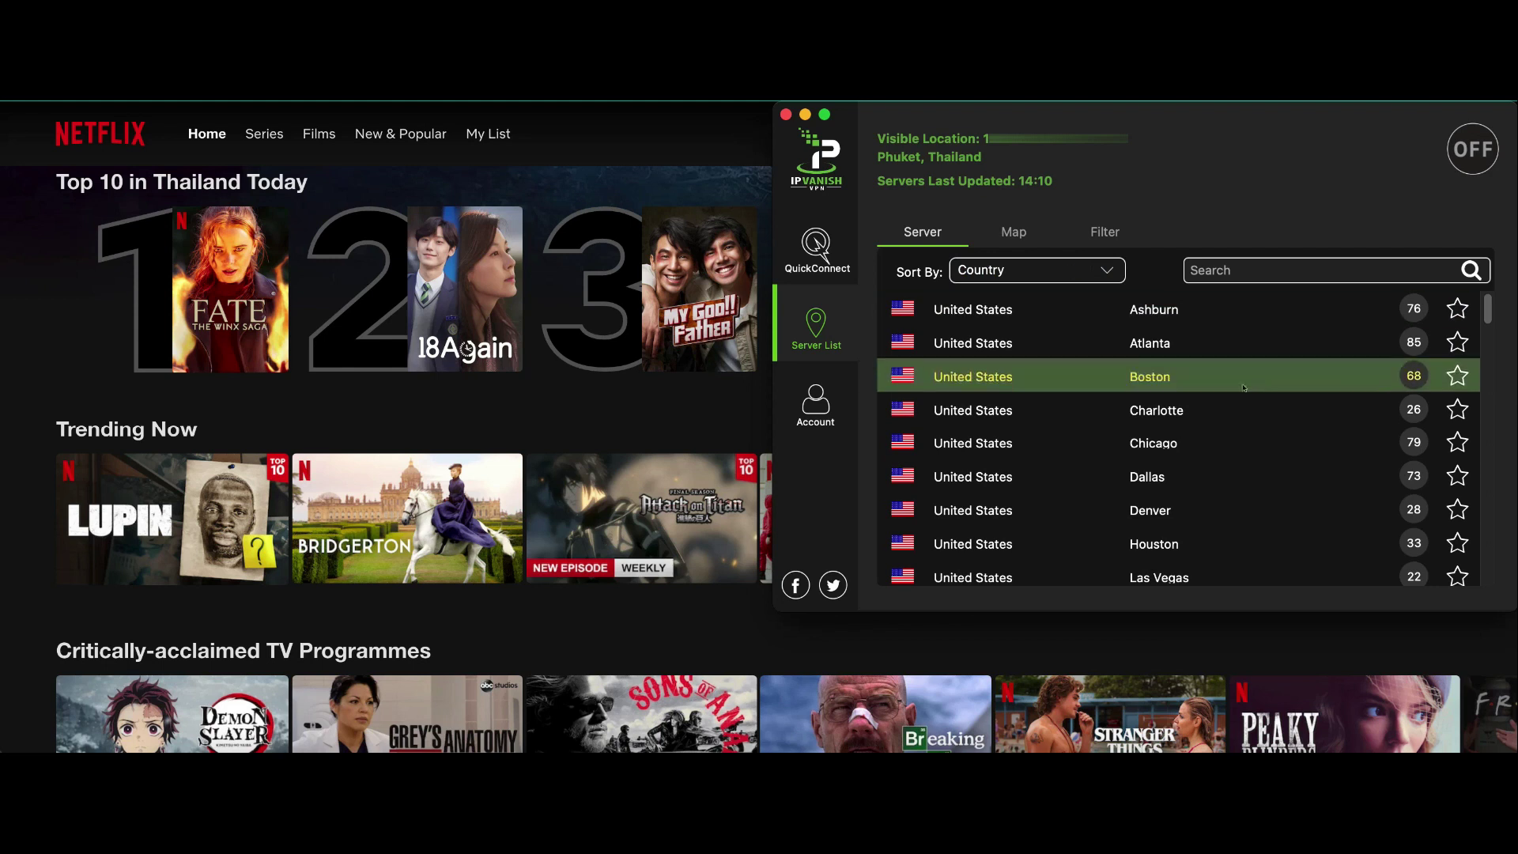
# Step: Browse down the country-sorted server list, then go back to the Quick Connect panel
pyautogui.scroll(-2, 1246, 414)
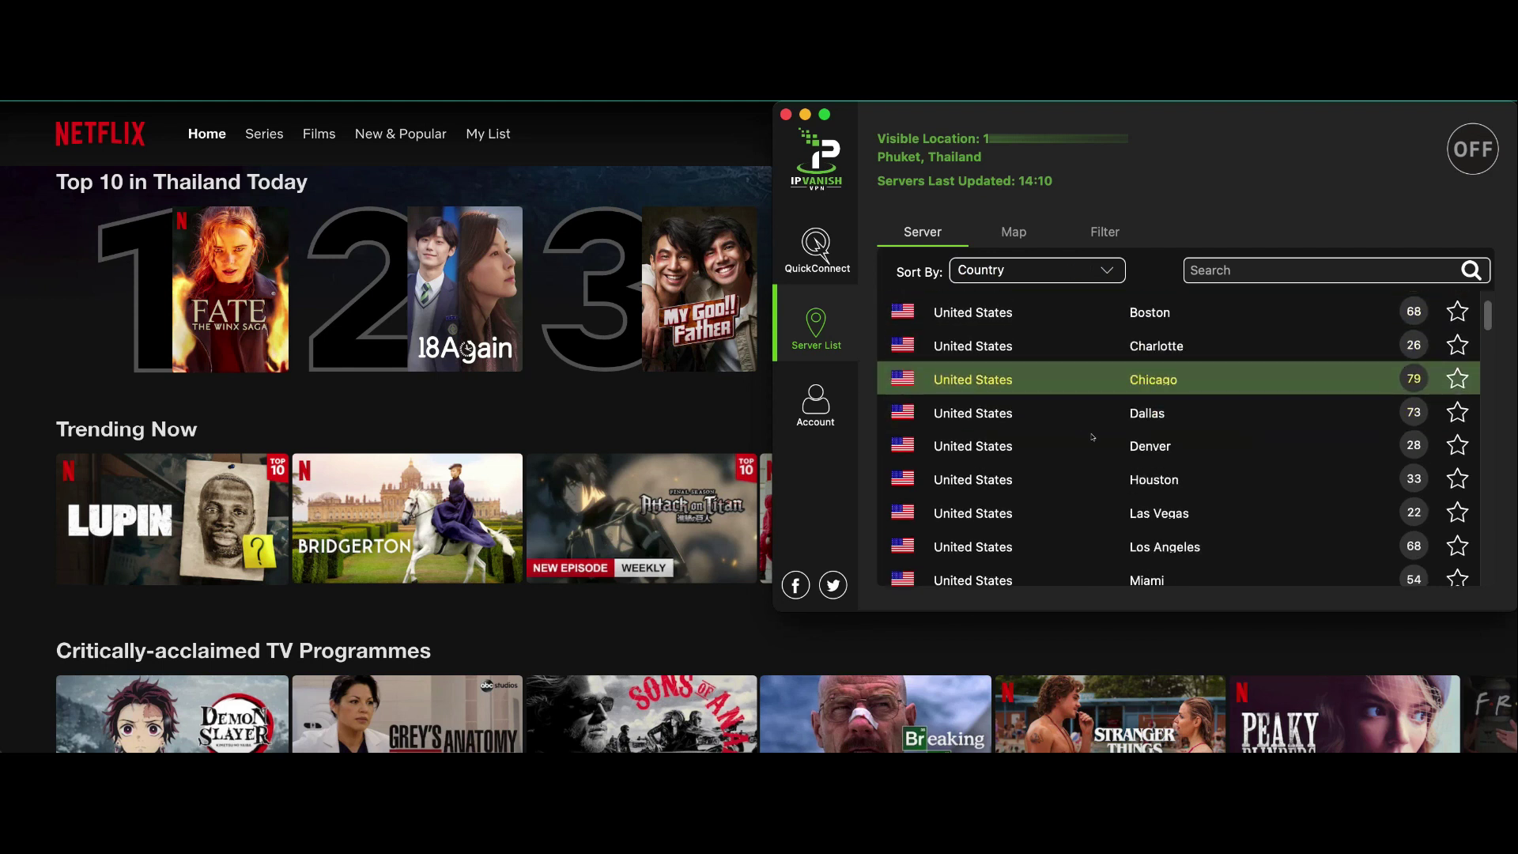
pyautogui.scroll(-5, 1264, 443)
pyautogui.scroll(-2, 1273, 452)
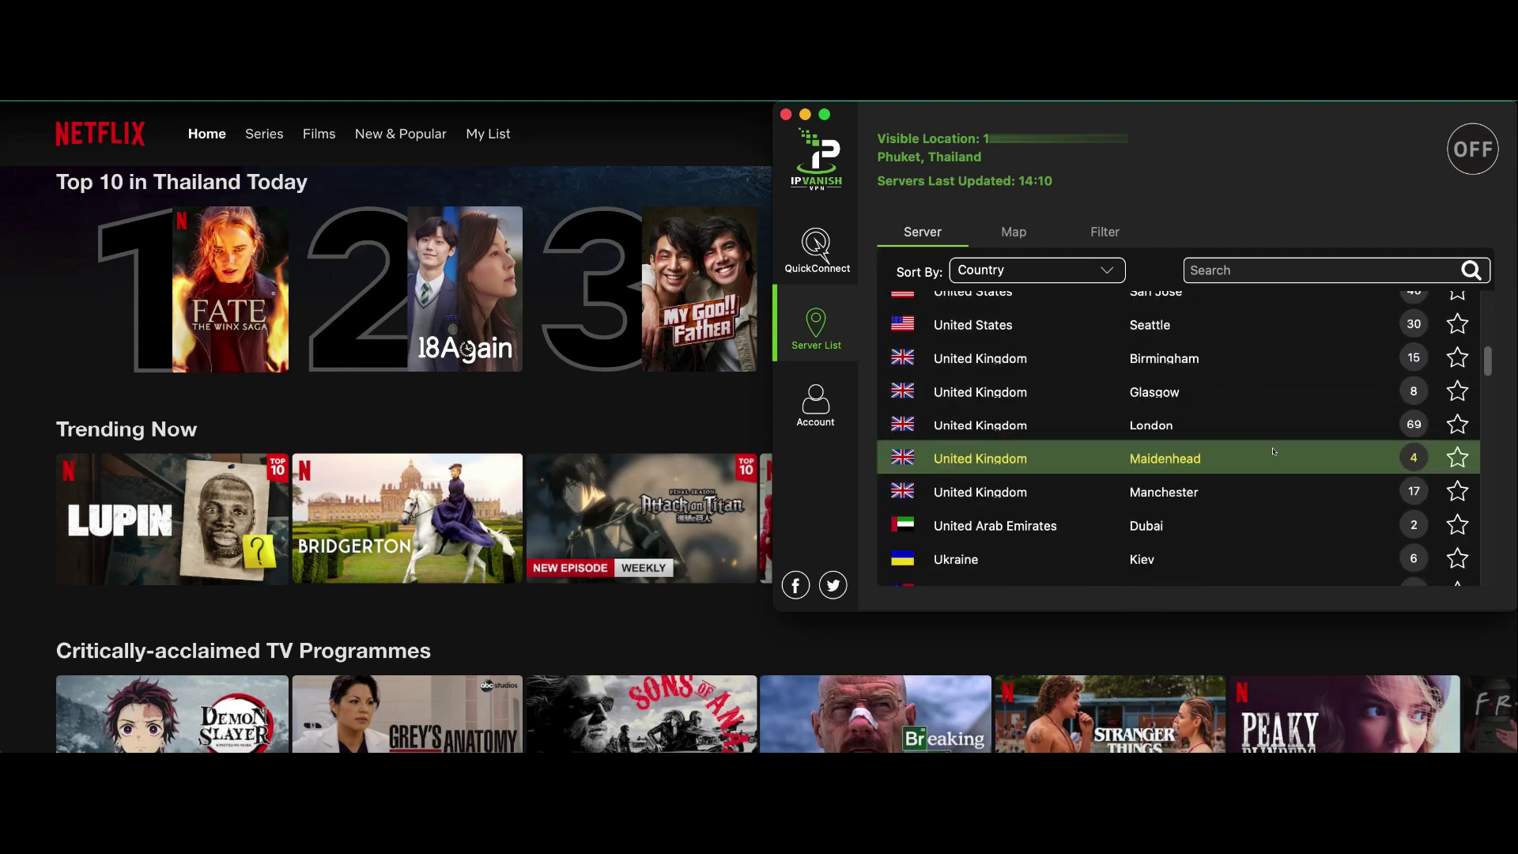
pyautogui.scroll(-3, 1271, 442)
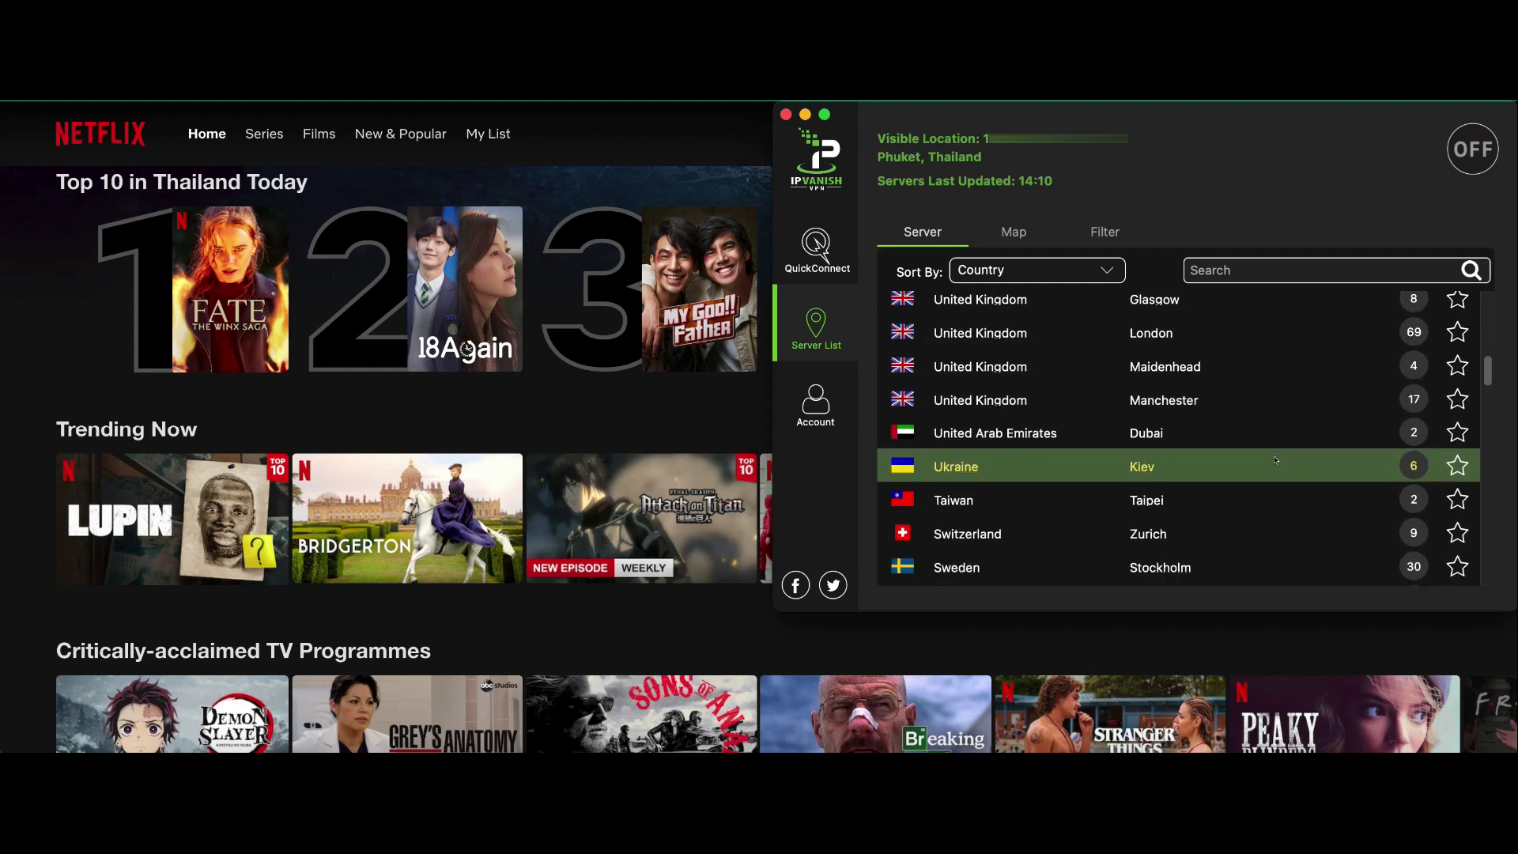
pyautogui.scroll(-8, 1275, 459)
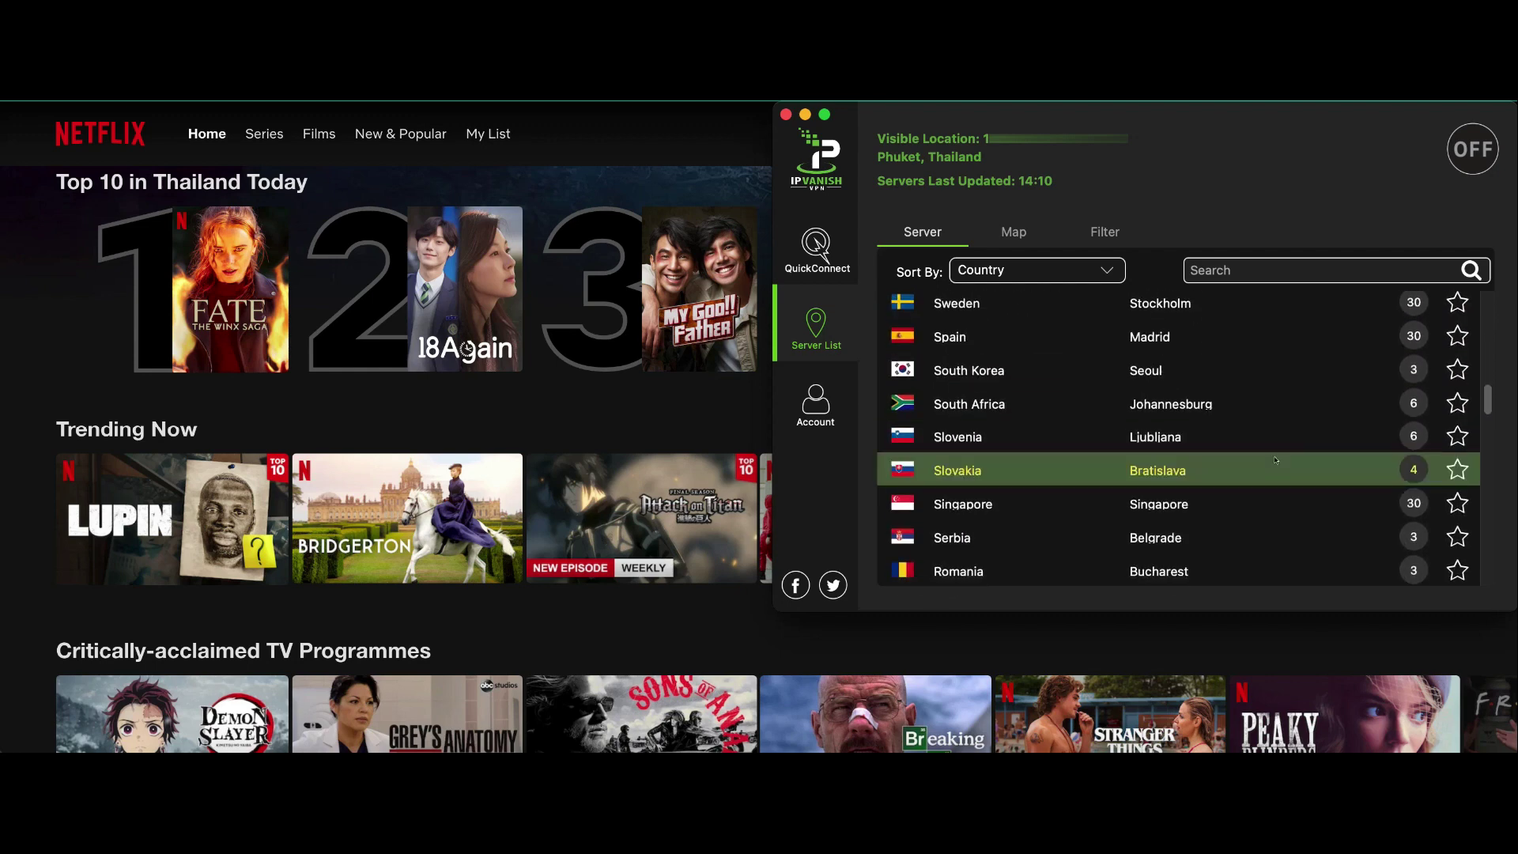
pyautogui.scroll(-4, 1275, 460)
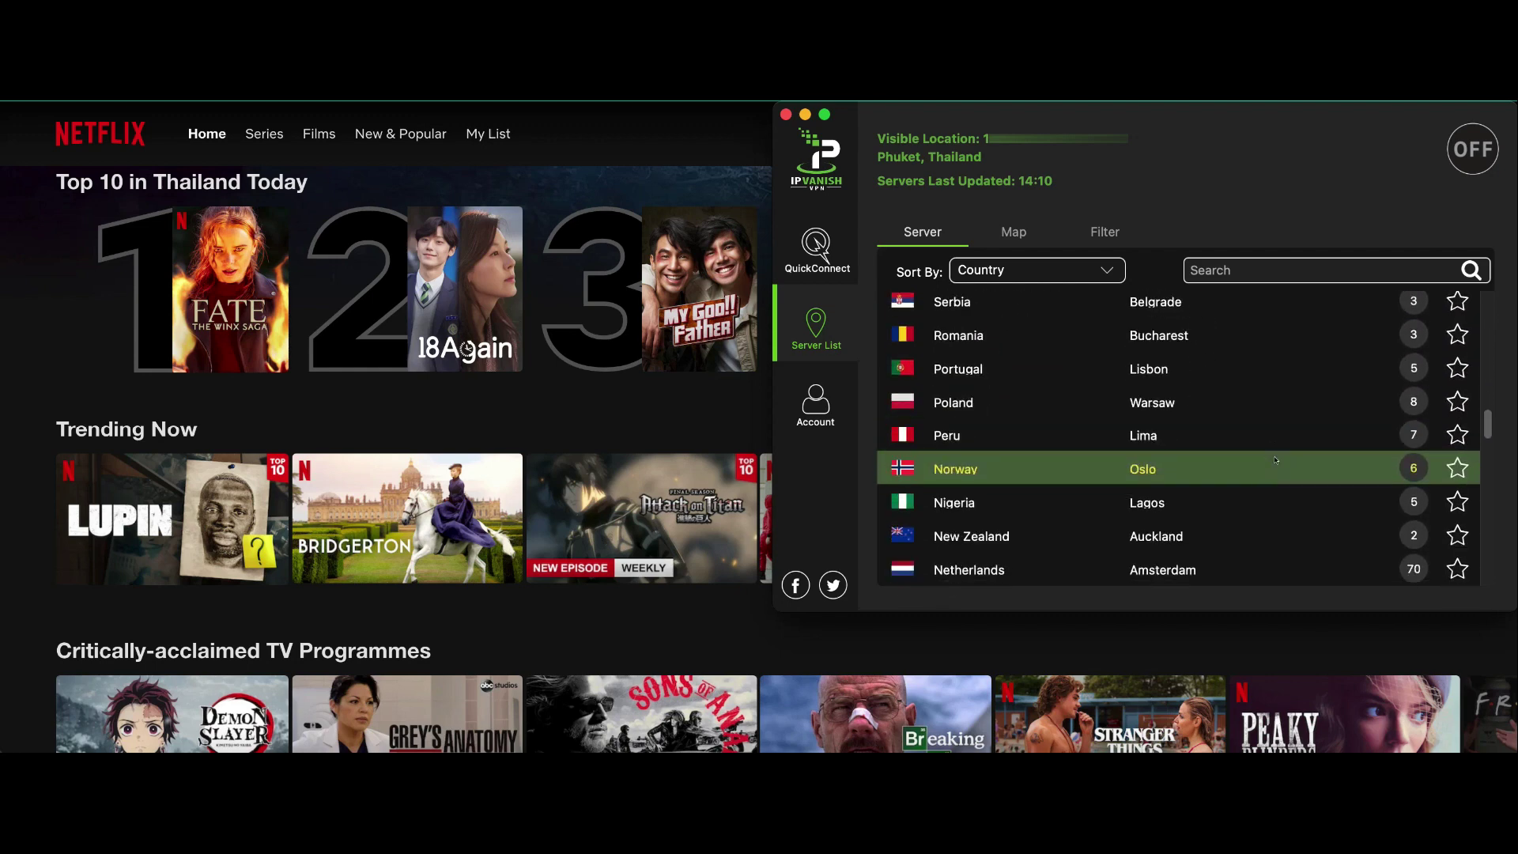
pyautogui.scroll(-5, 1275, 460)
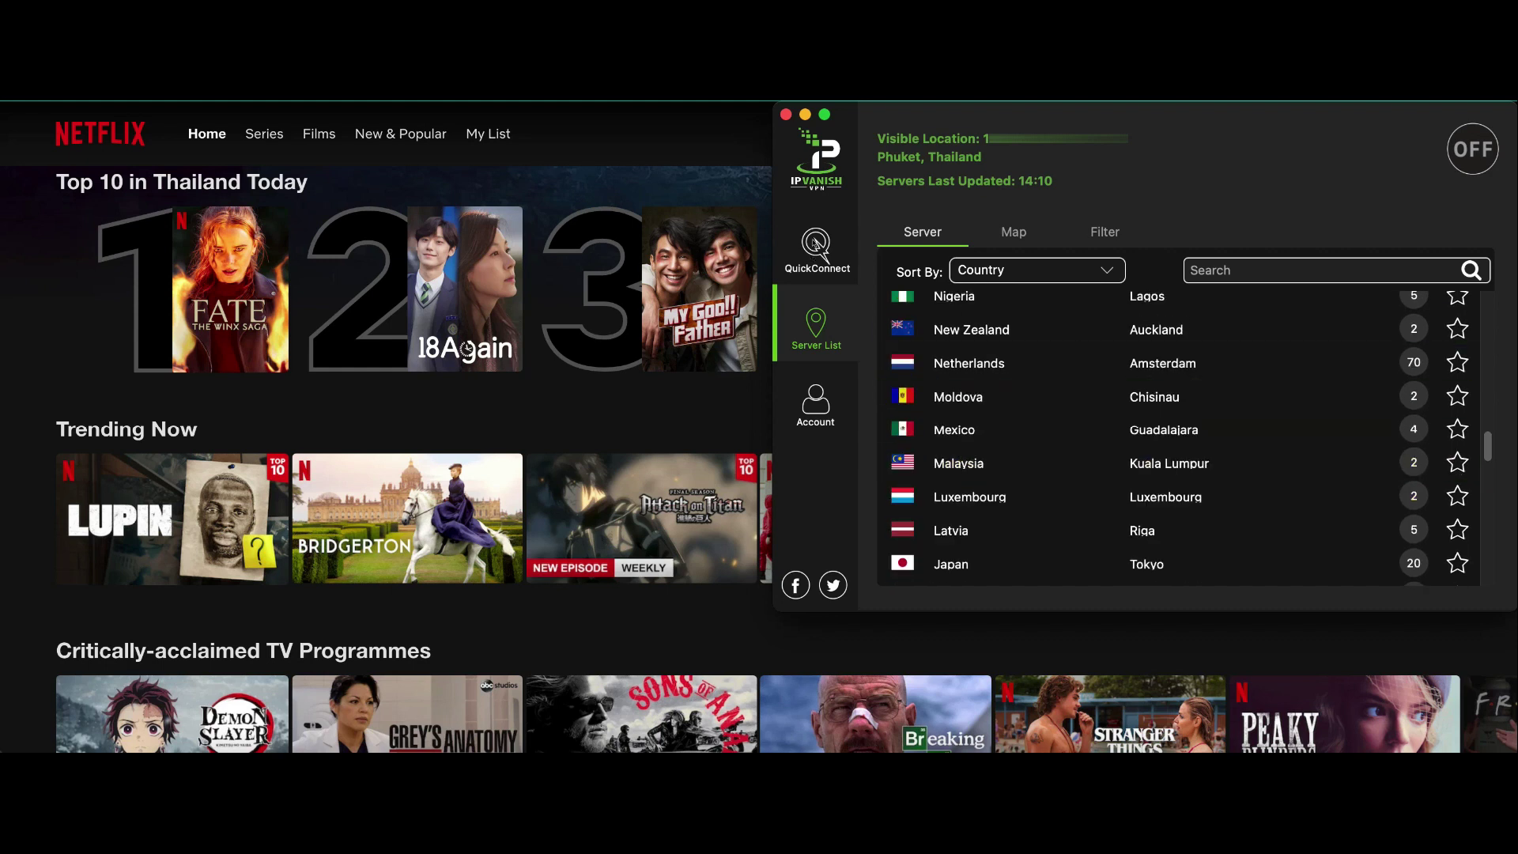
pyautogui.click(819, 250)
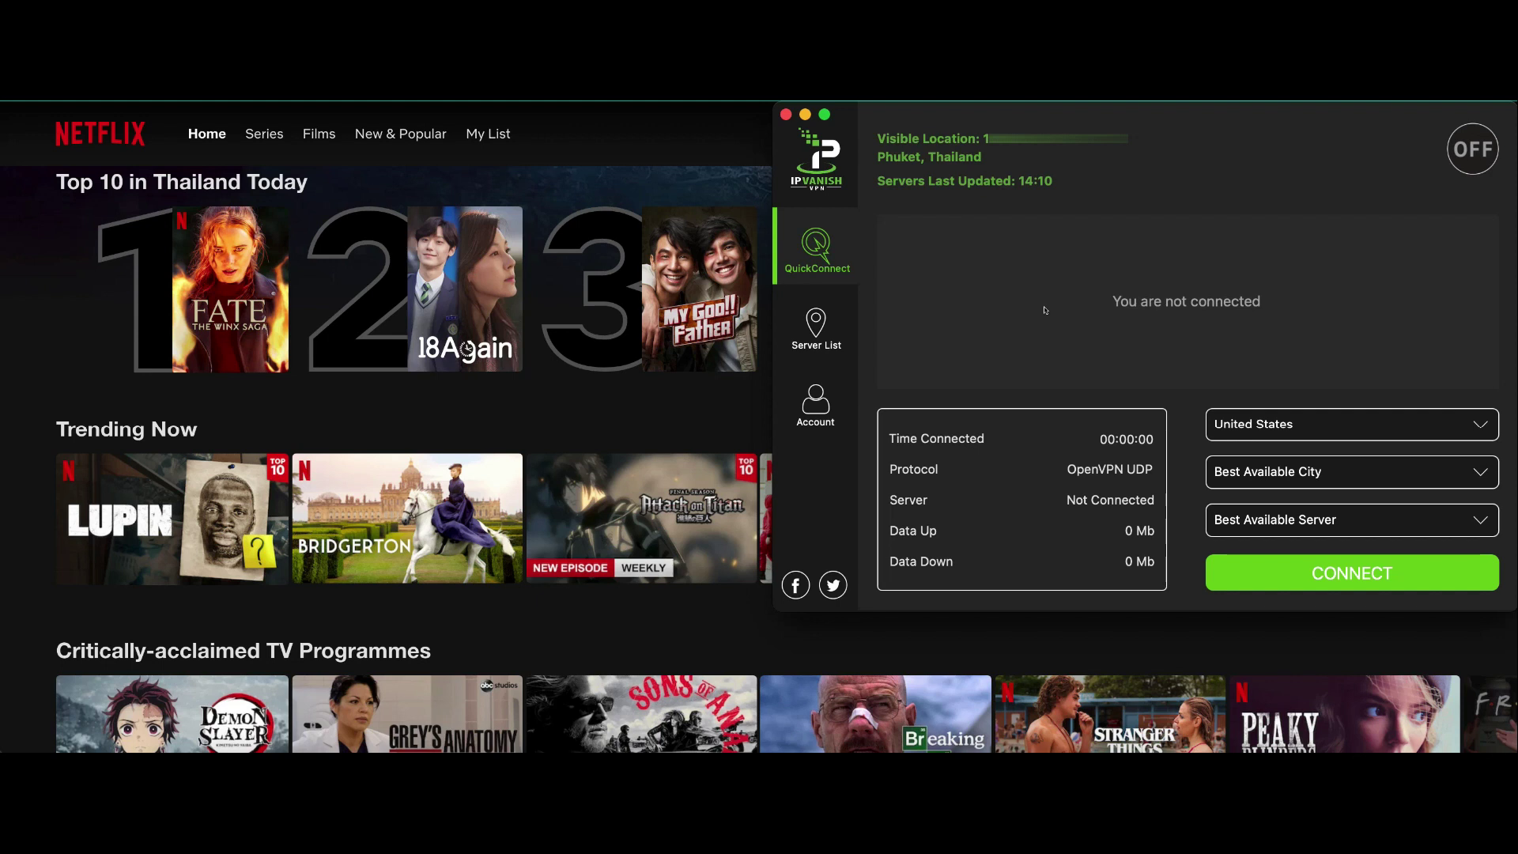
# Step: Select United States as the server country in the Quick Connect panel
pyautogui.click(1478, 425)
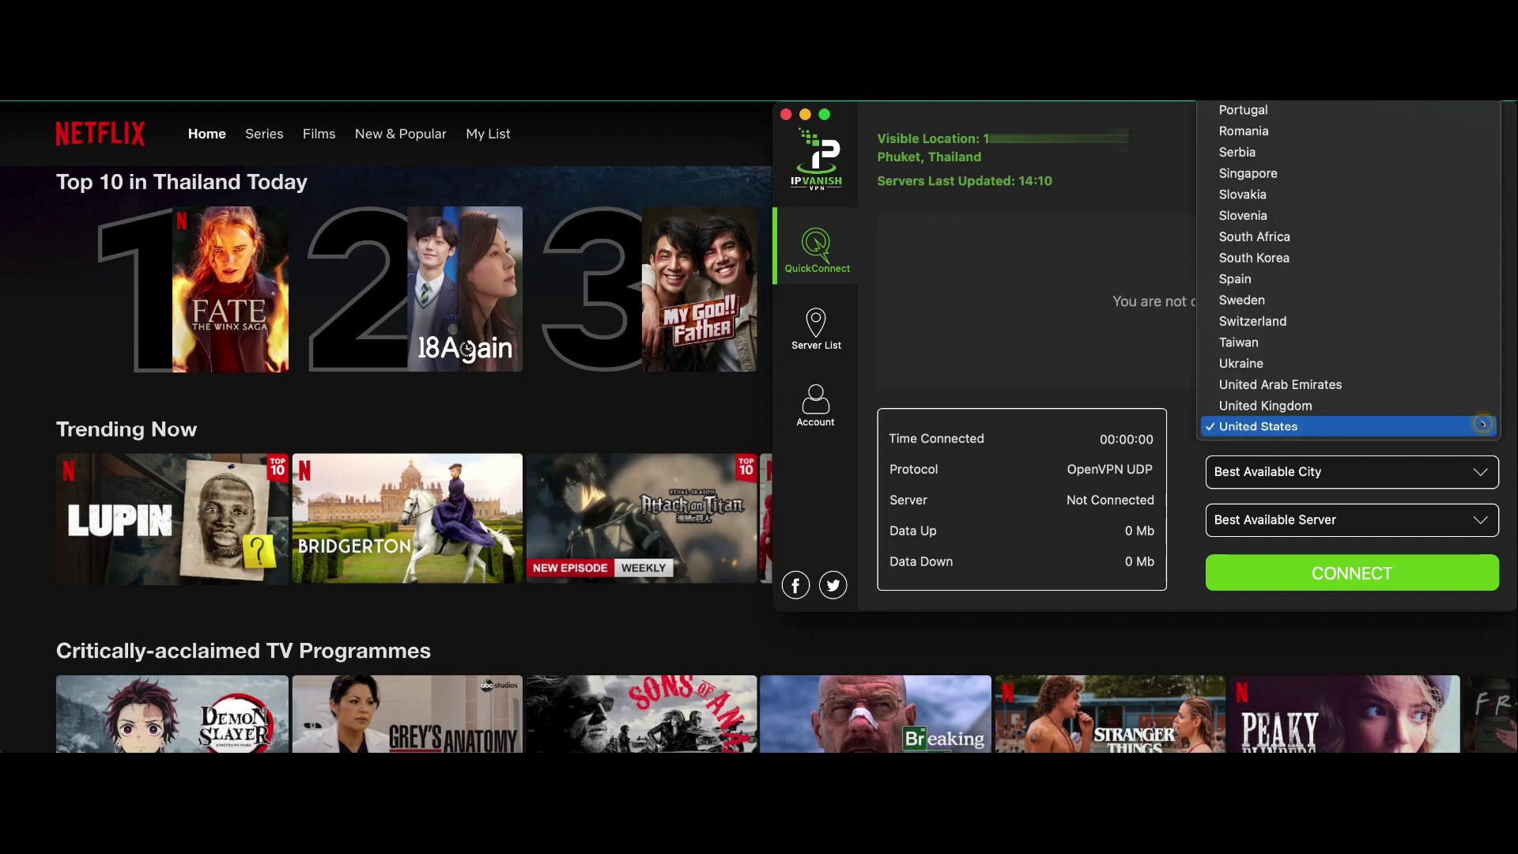
pyautogui.scroll(10, 1370, 425)
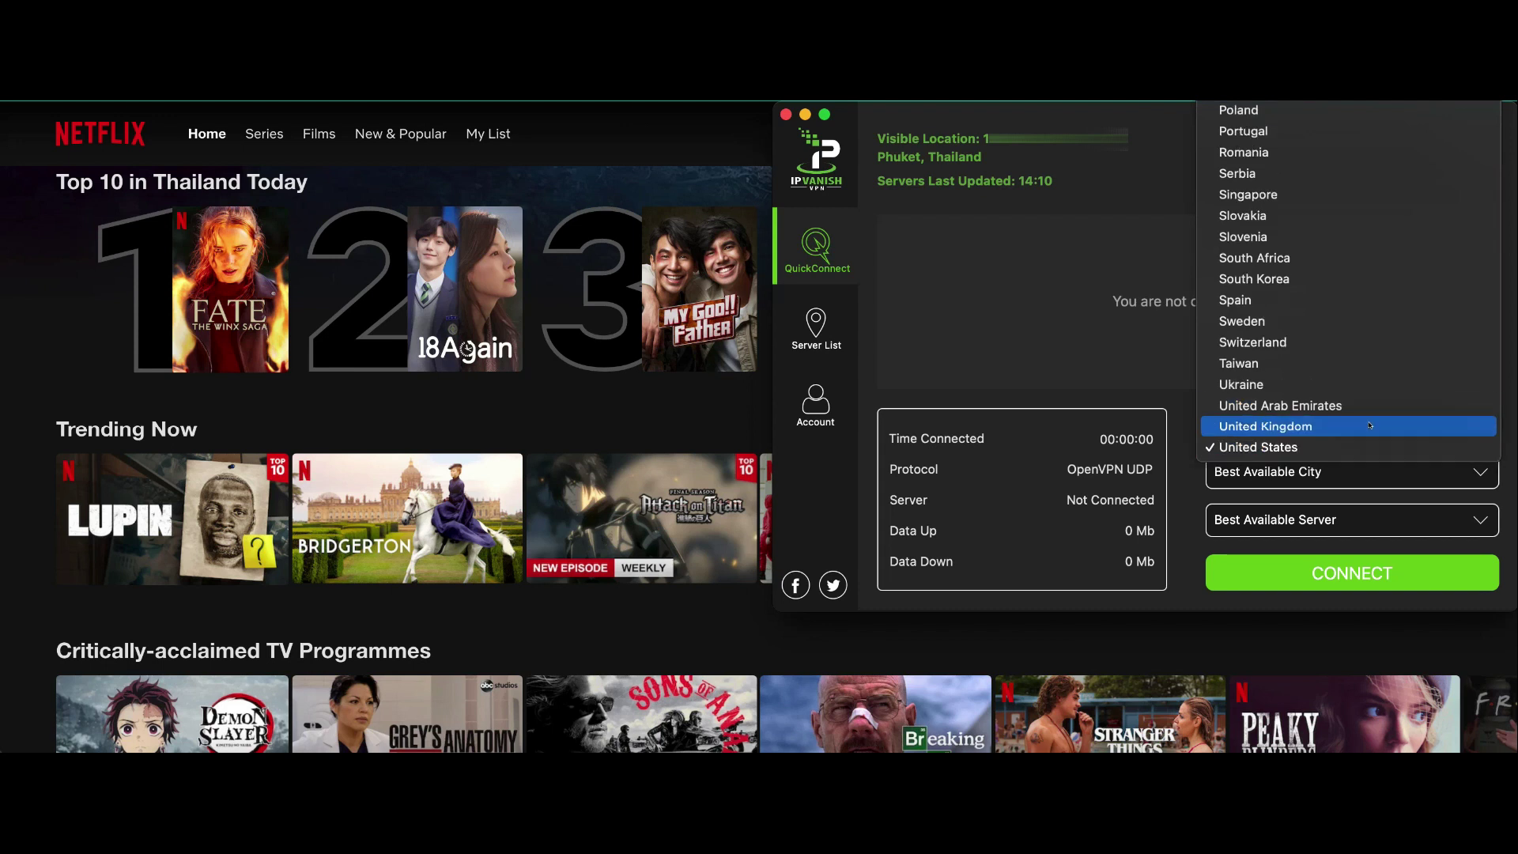
pyautogui.scroll(-8, 1370, 425)
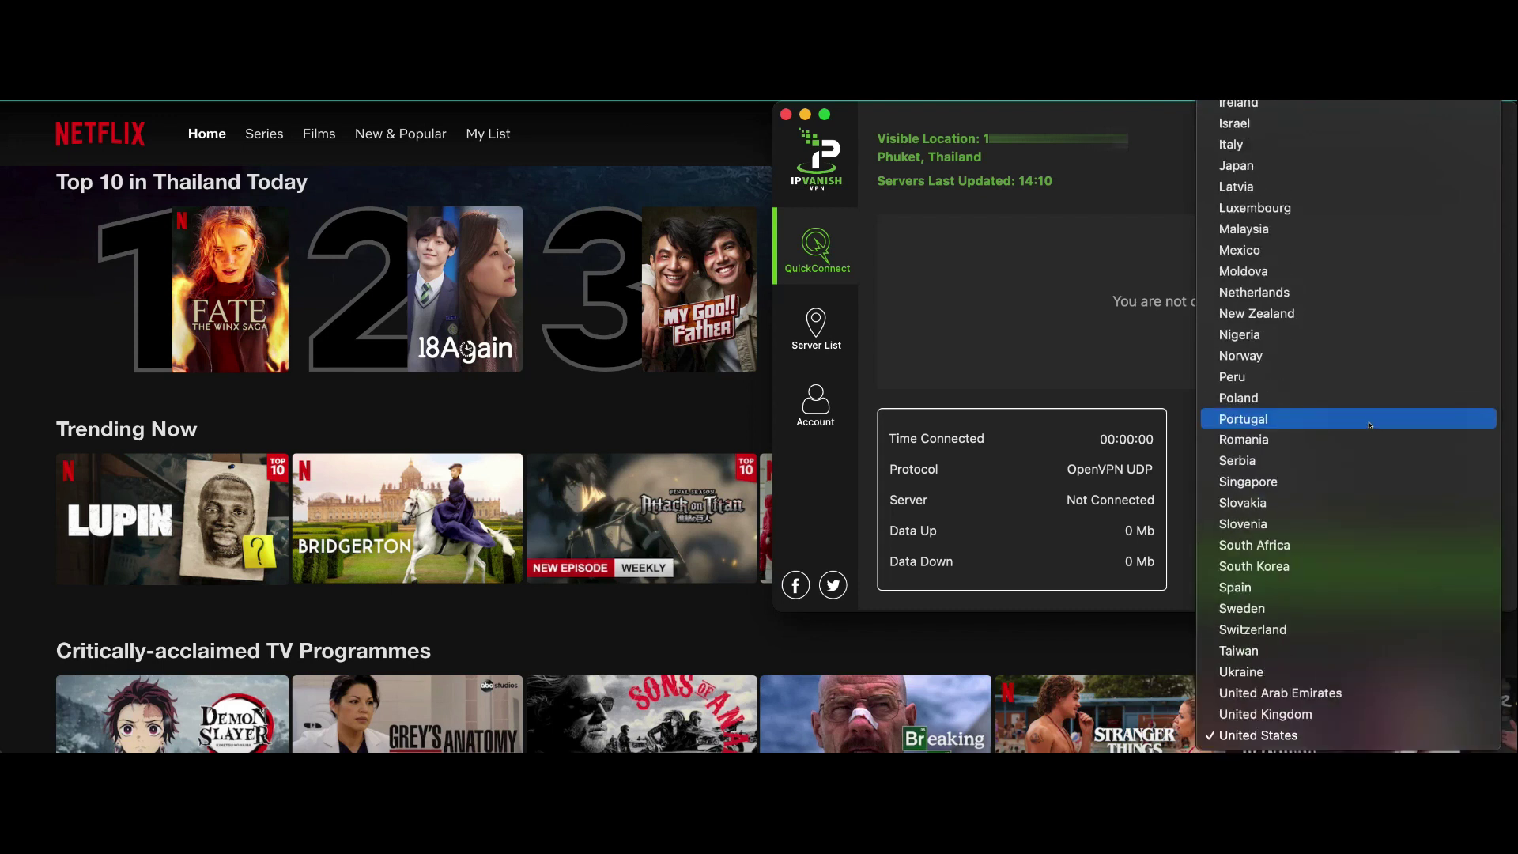
pyautogui.click(1265, 735)
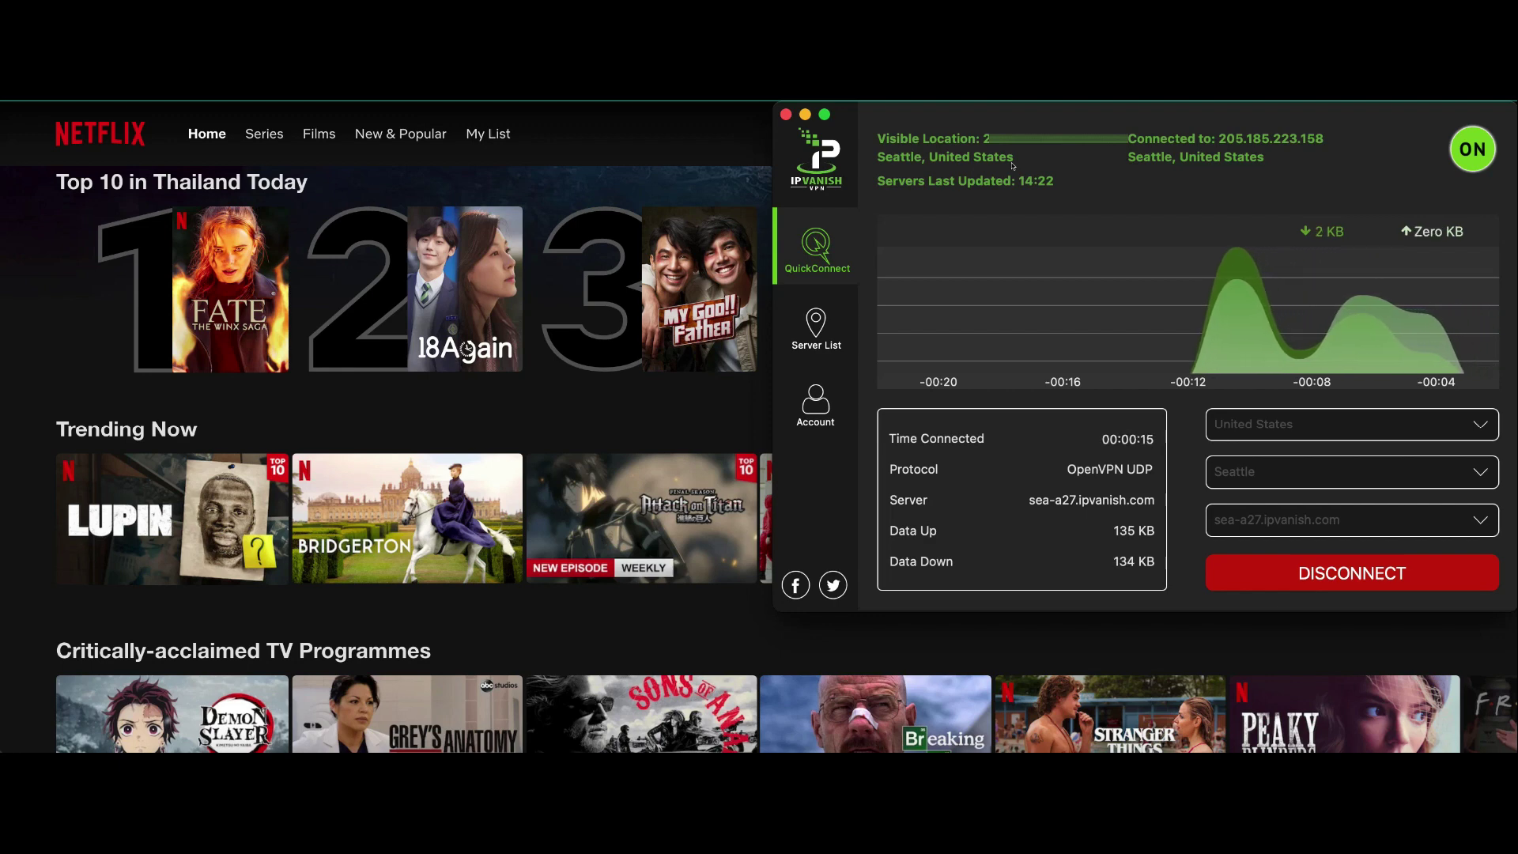
# Step: Reload the Netflix home page from its right-click menu so it loads through the VPN
pyautogui.click(43, 303)
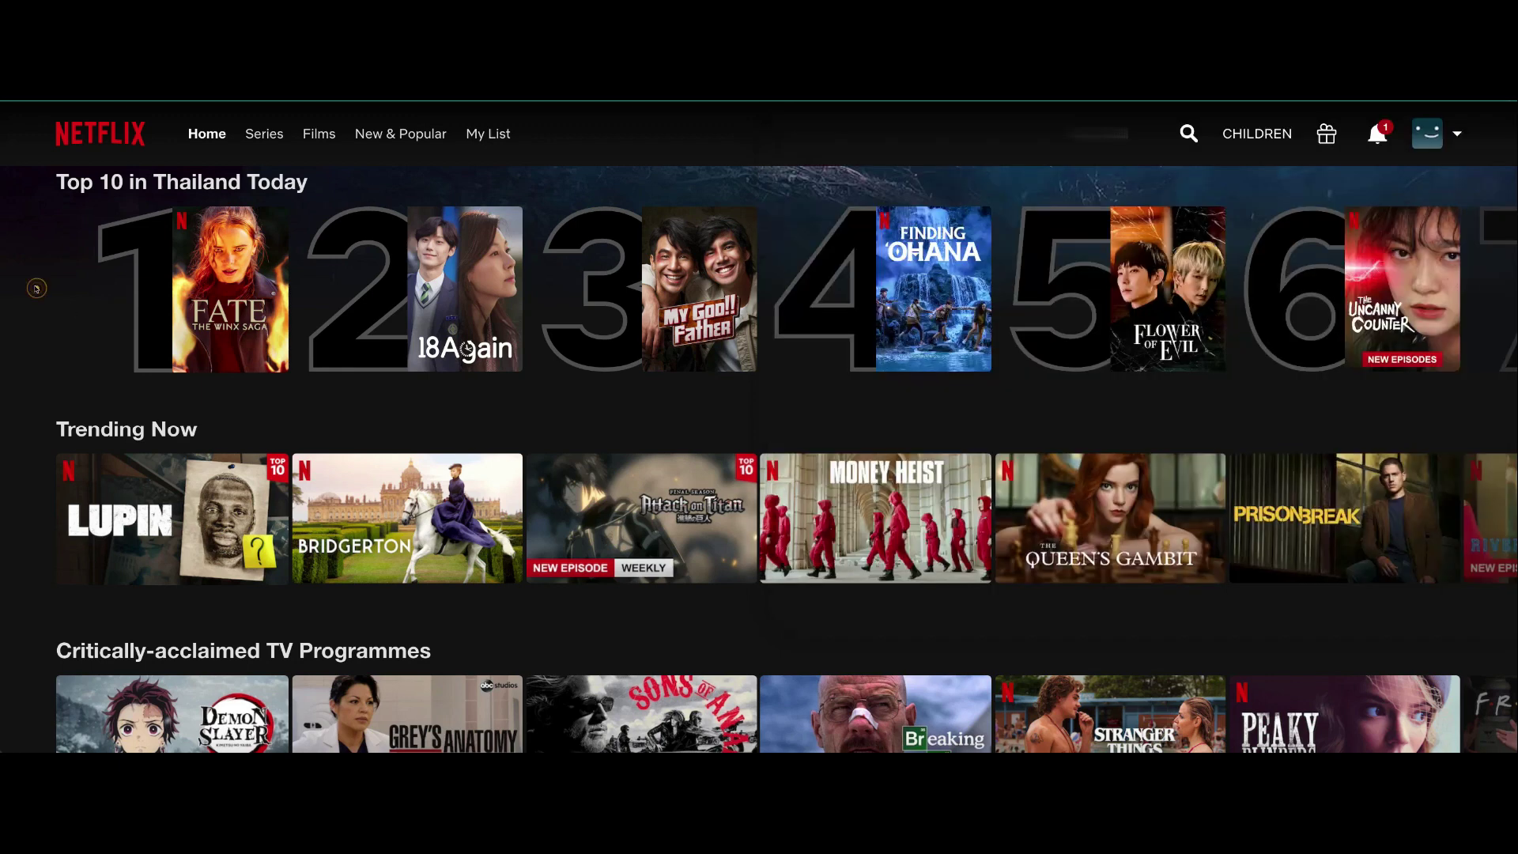
pyautogui.rightClick(40, 285)
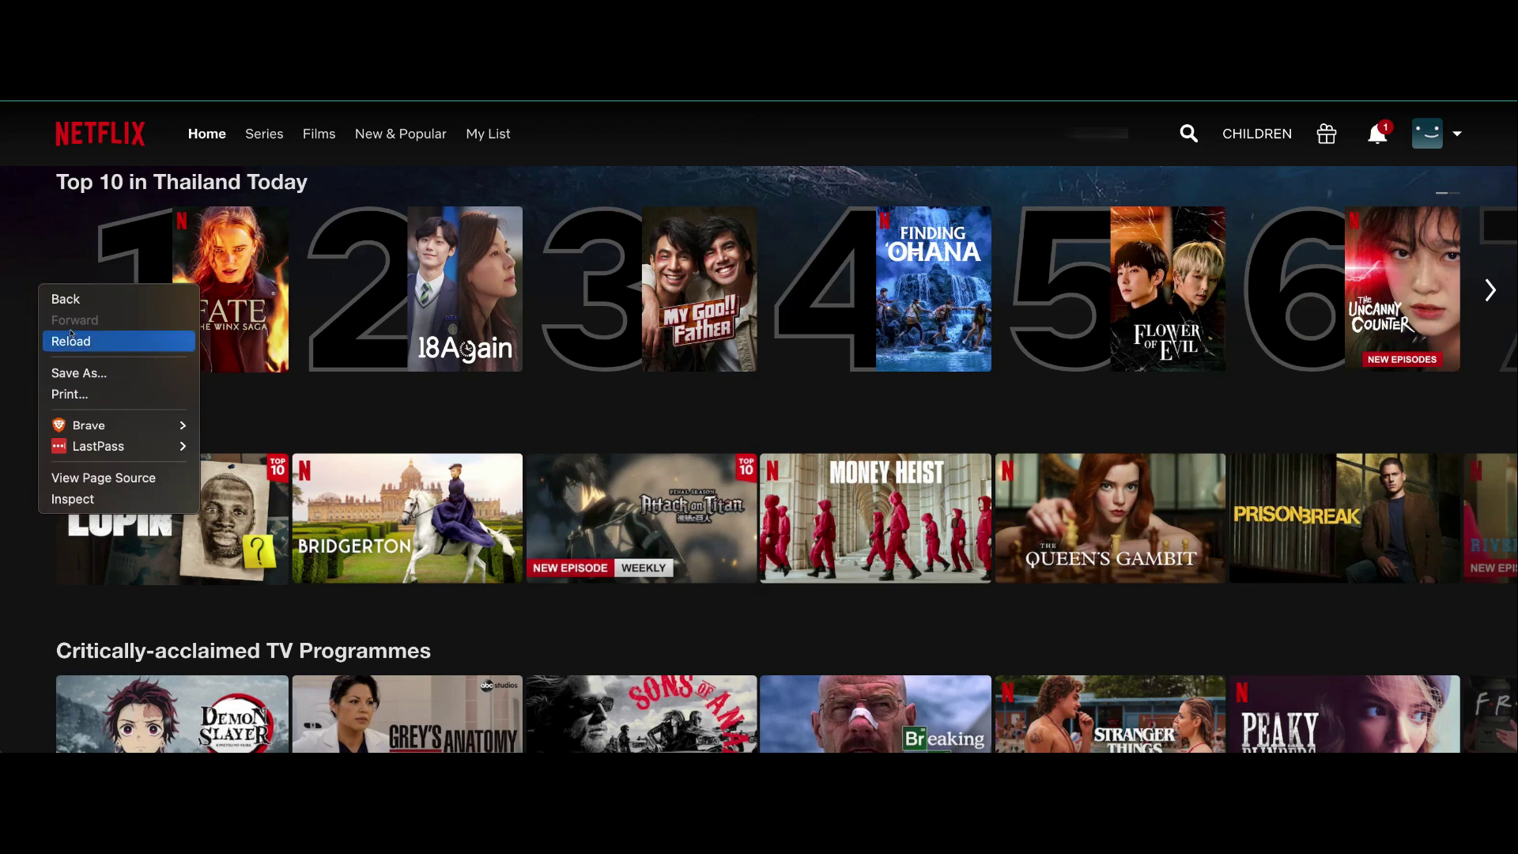
pyautogui.click(24, 268)
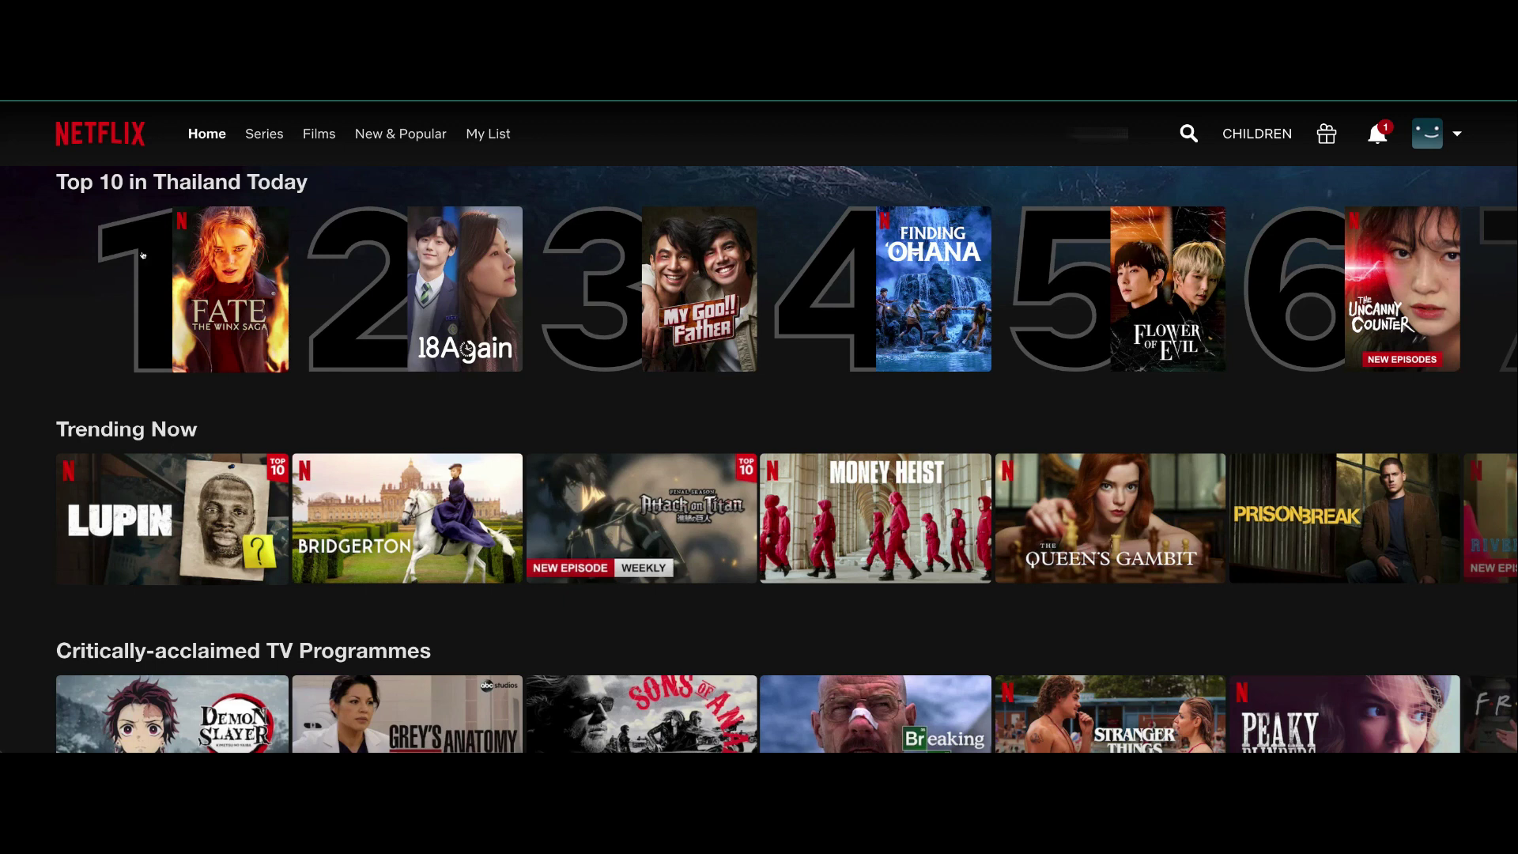
pyautogui.rightClick(44, 287)
pyautogui.click(75, 334)
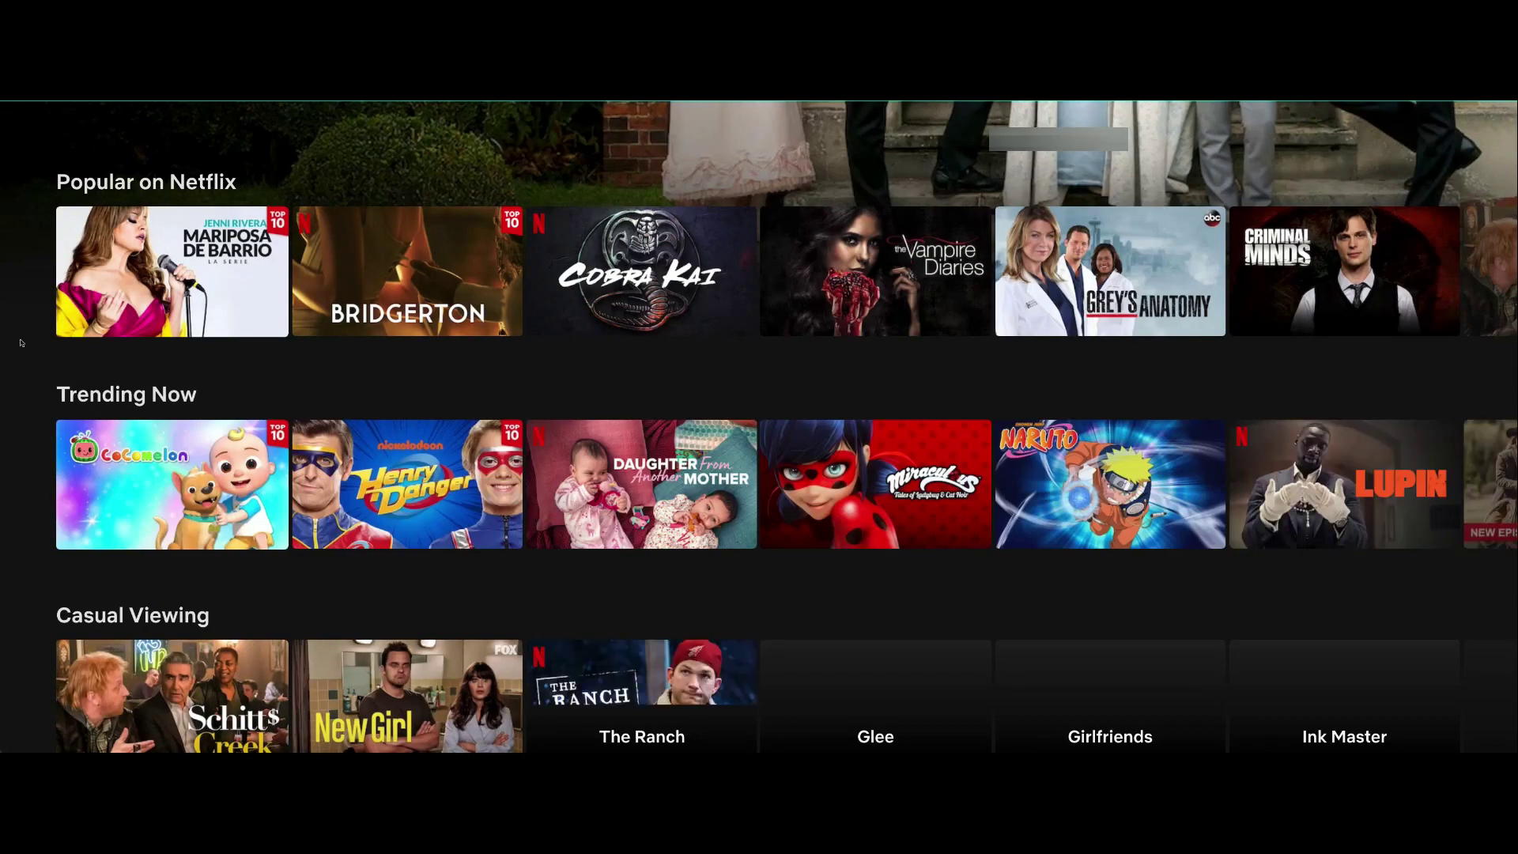
# Step: Scroll through the refreshed Netflix rows to check the US catalog and Bridgerton's No.2 ranking
pyautogui.scroll(-10, 21, 342)
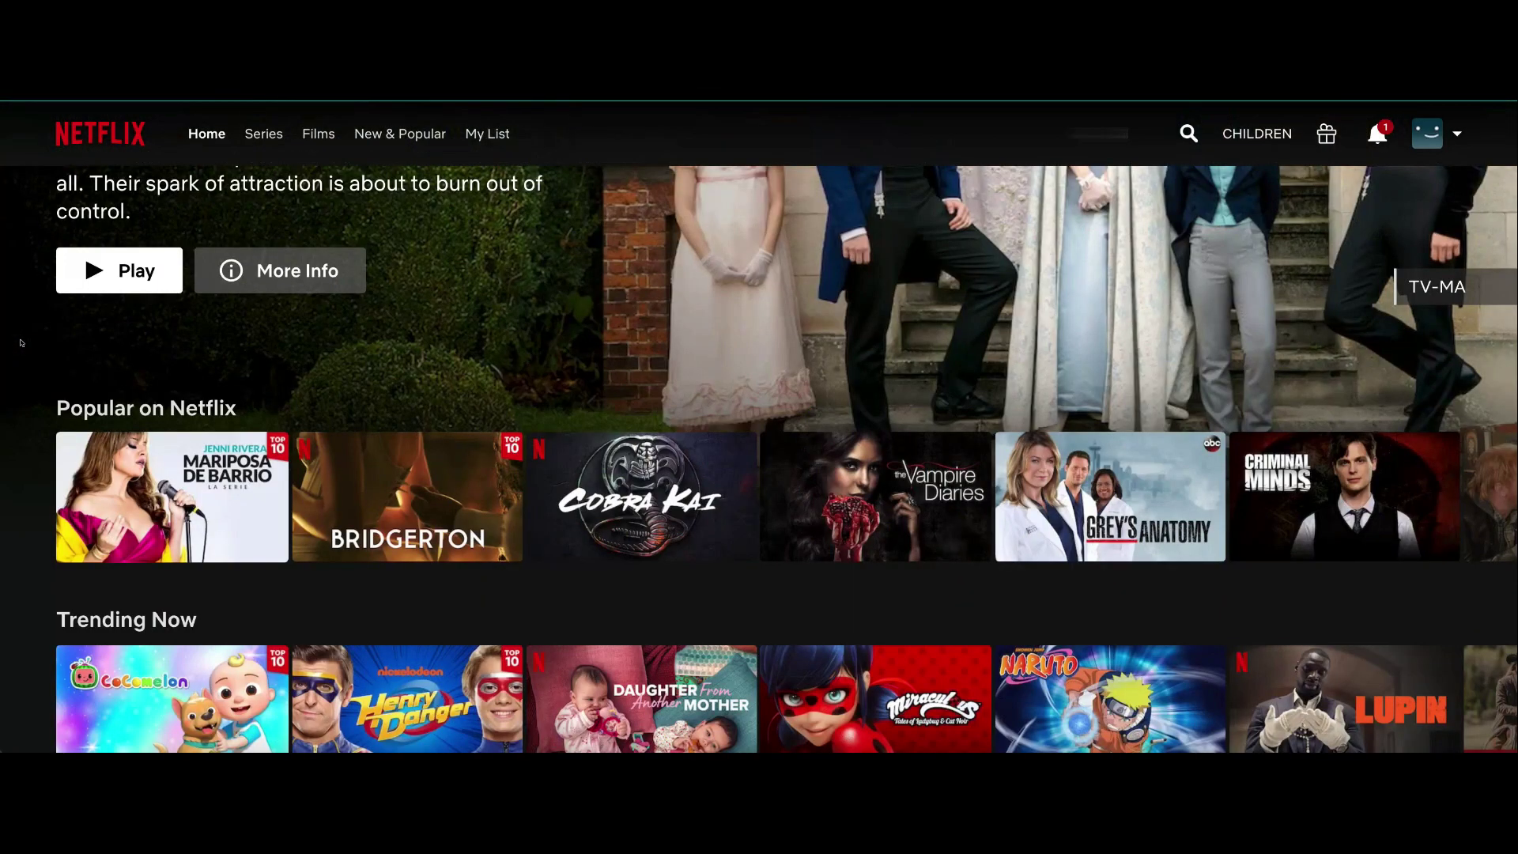
pyautogui.scroll(-4, 21, 343)
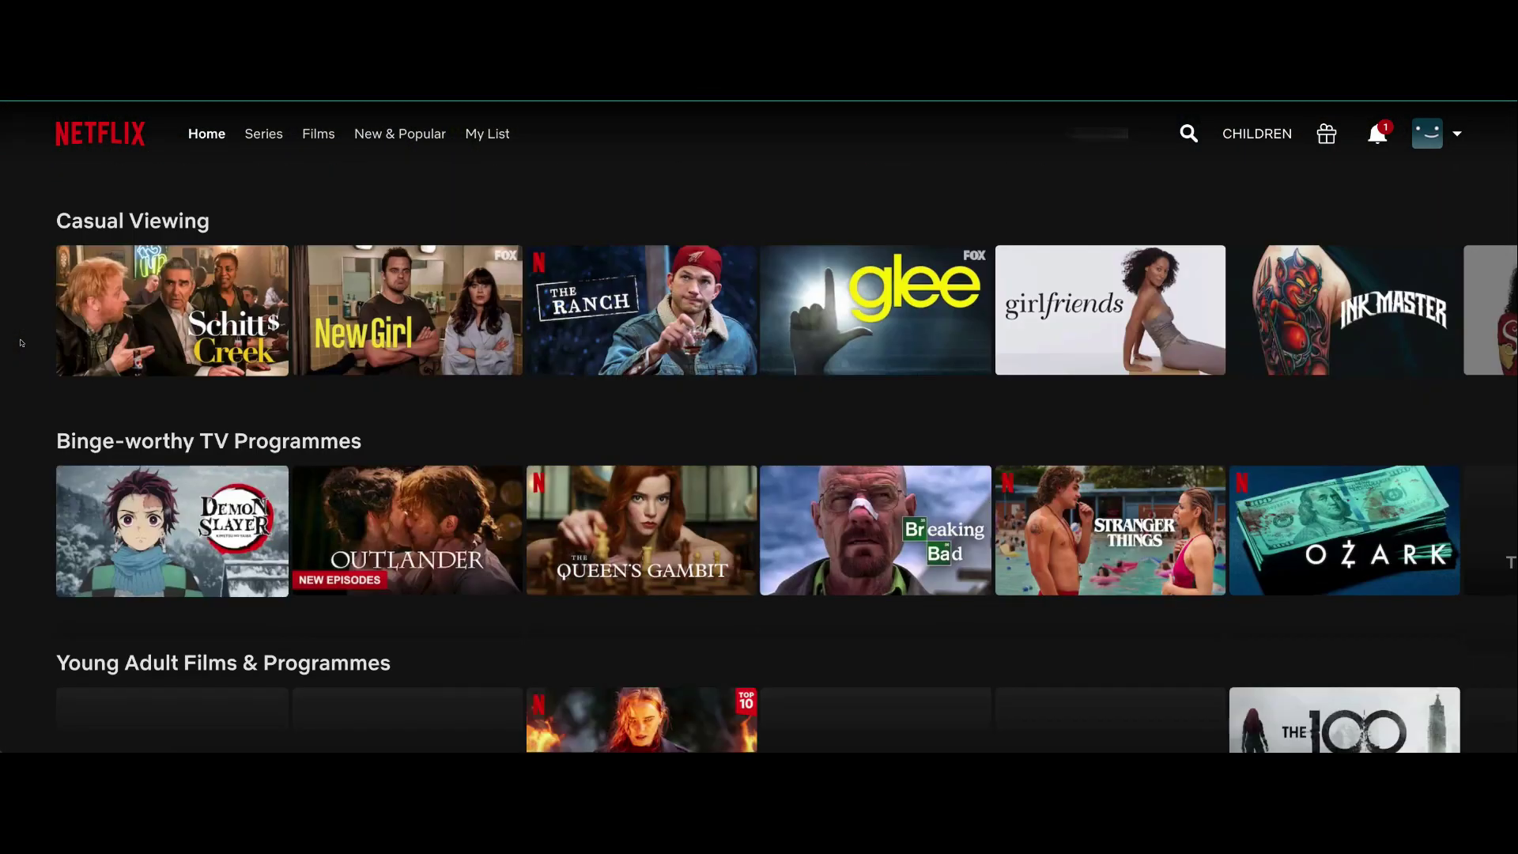
pyautogui.scroll(-4, 21, 342)
pyautogui.scroll(18, 22, 342)
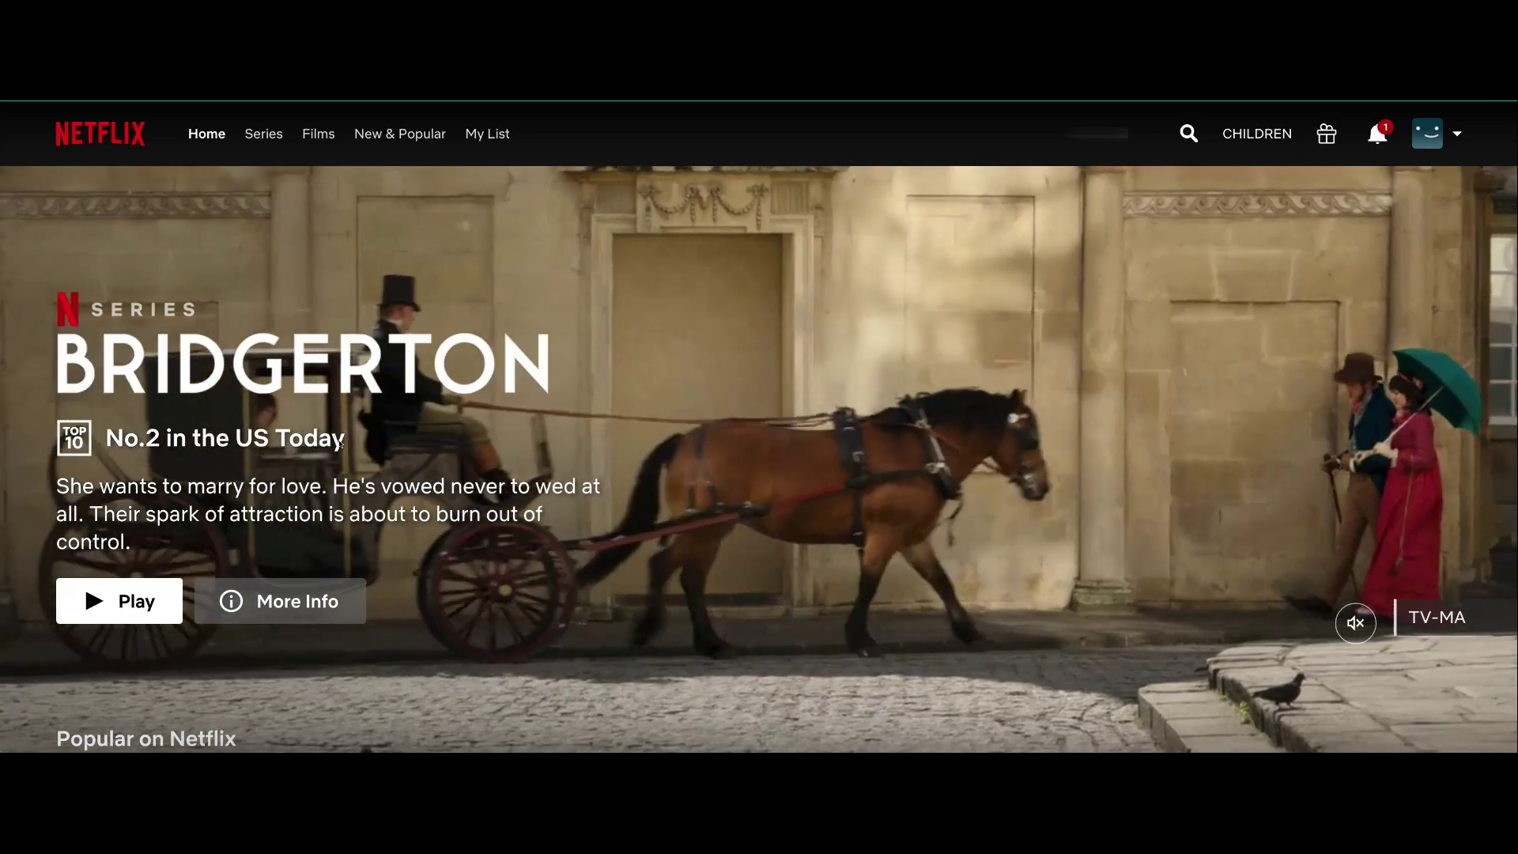
pyautogui.scroll(-4, 339, 444)
pyautogui.scroll(-8, 339, 445)
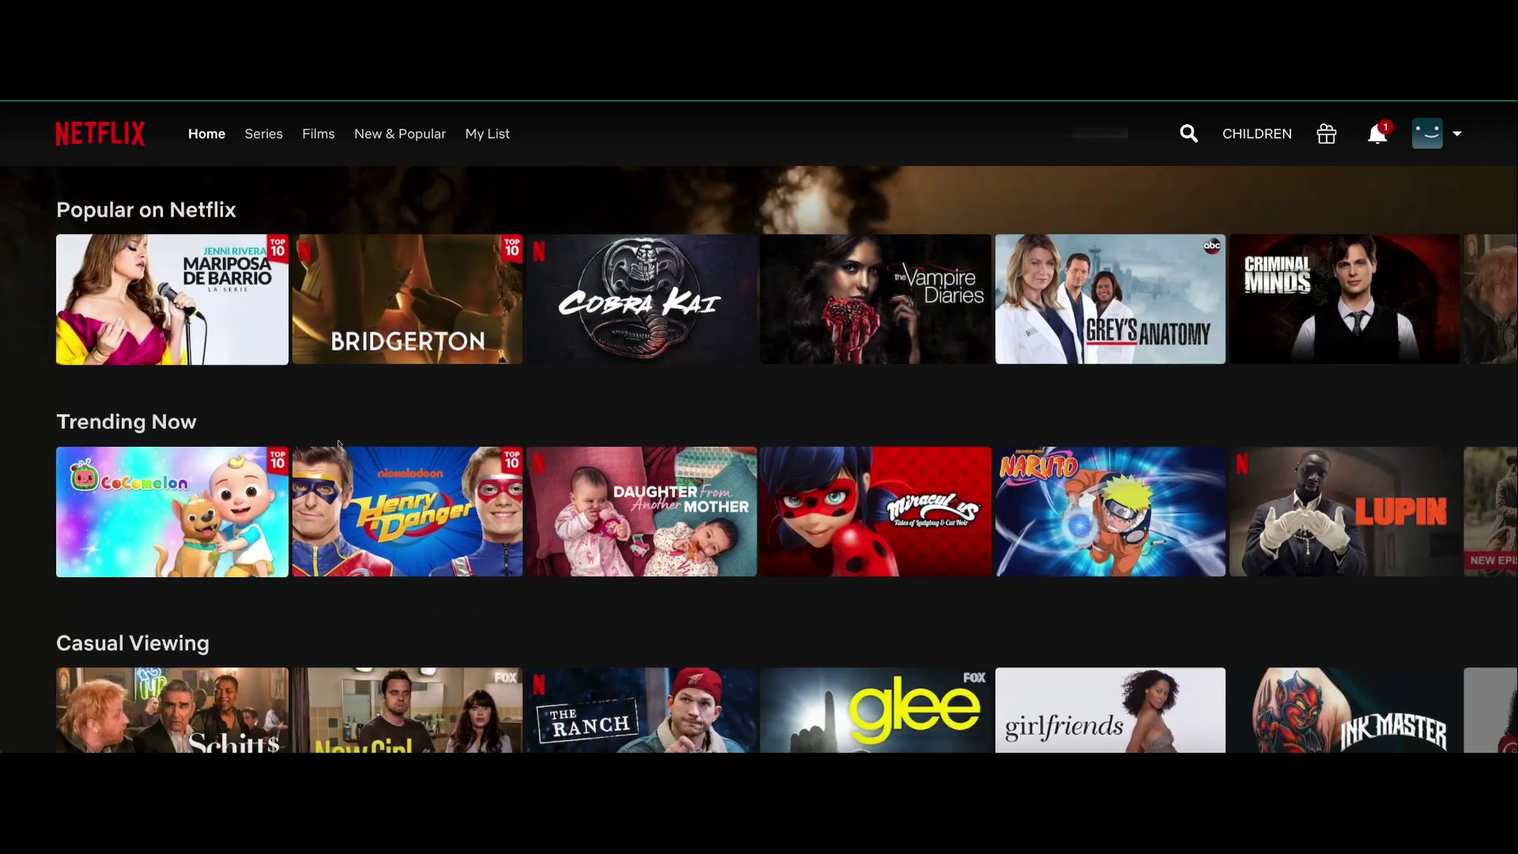
pyautogui.scroll(-5, 852, 476)
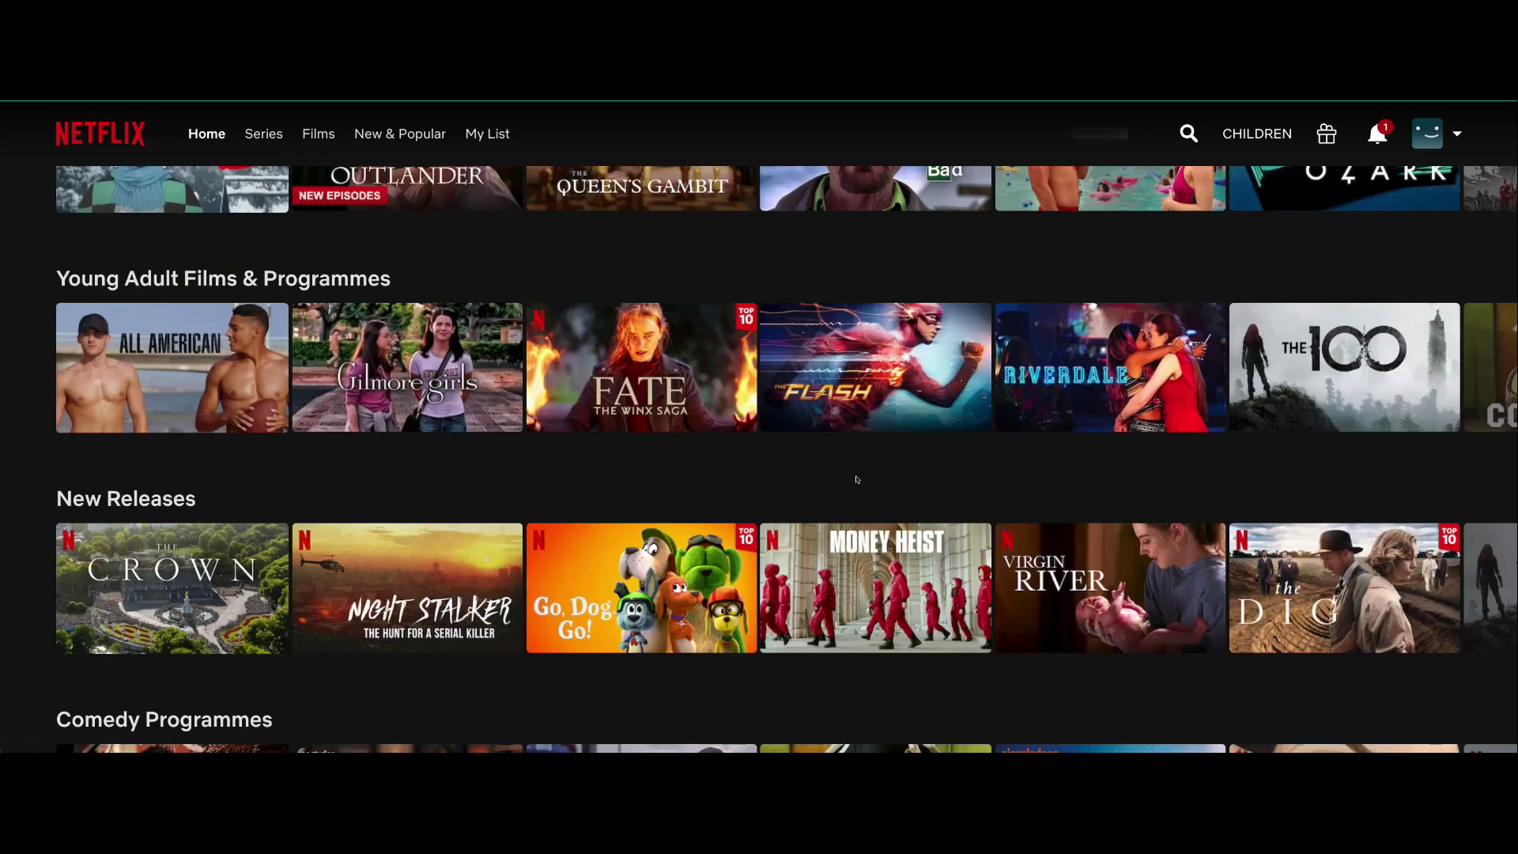
pyautogui.scroll(13, 852, 476)
pyautogui.moveTo(852, 476)
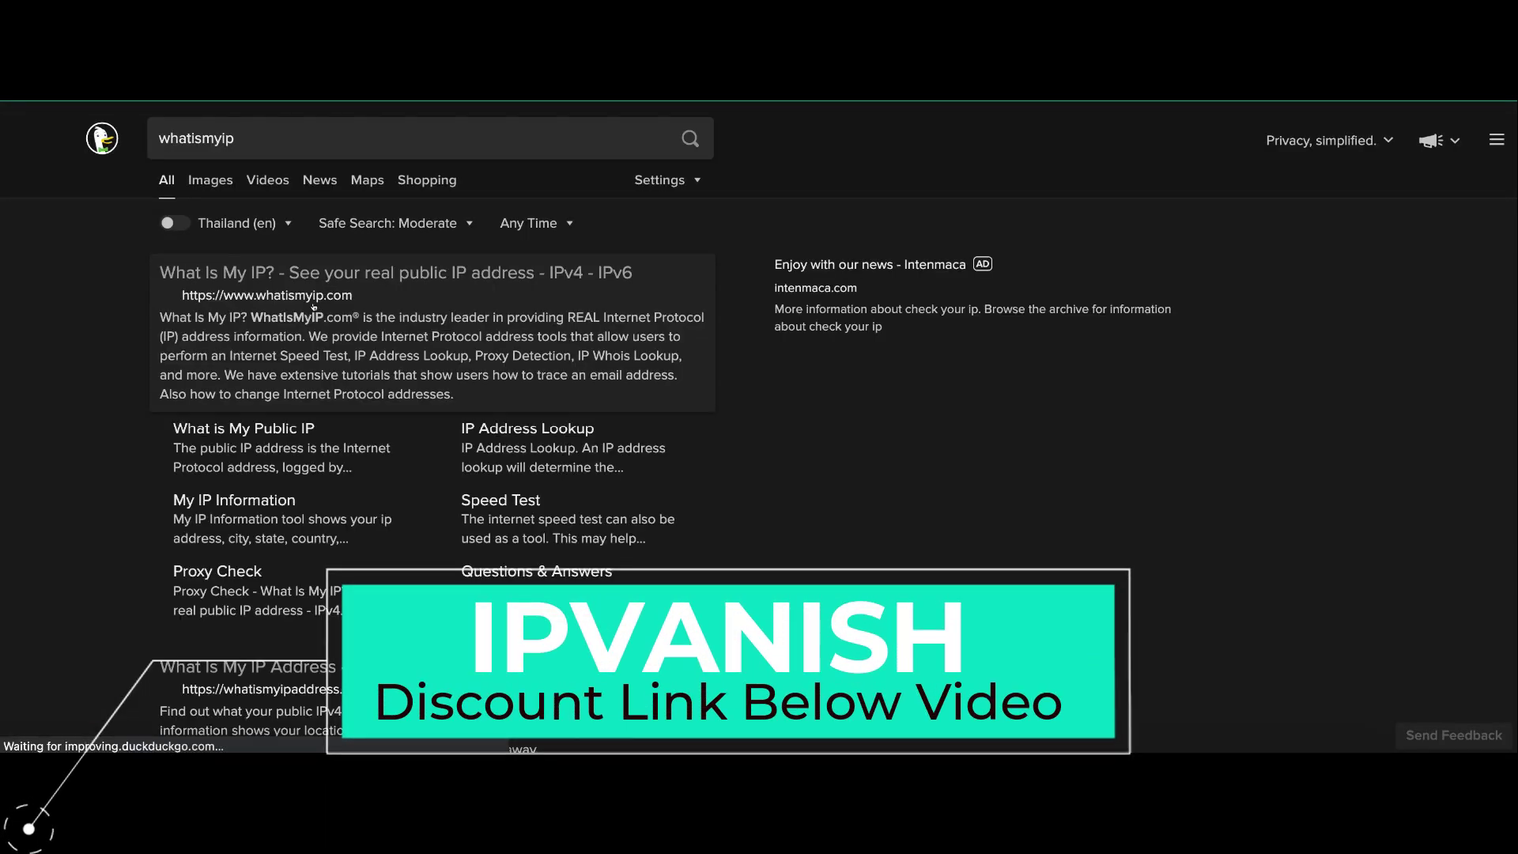
# Step: Open the WhatIsMyIP.com result showing a Seattle, WA IP, then bring IPVanish back from the Dock
pyautogui.click(318, 273)
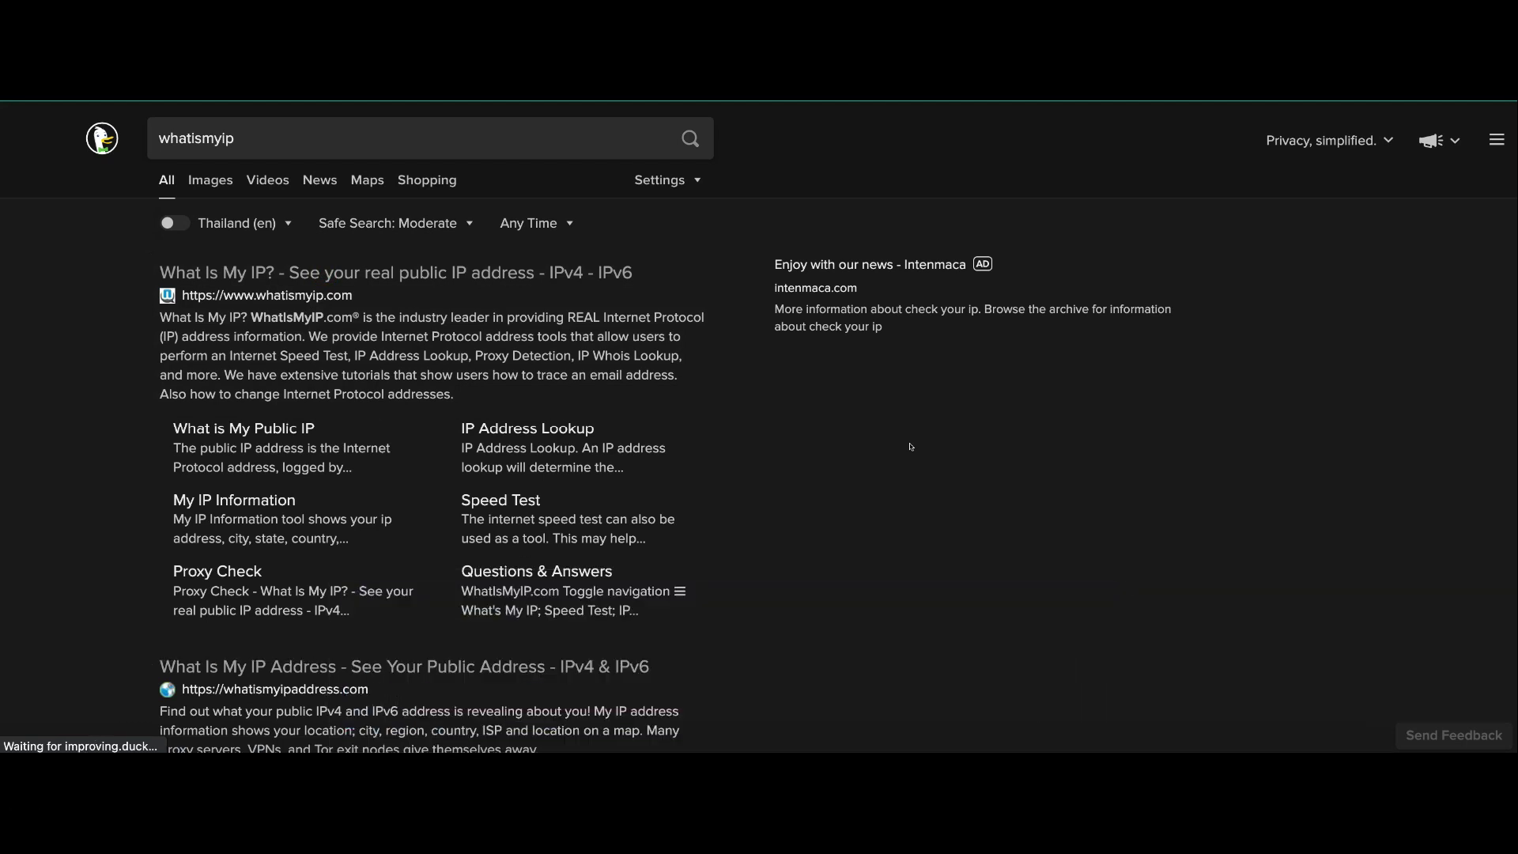
pyautogui.click(1029, 743)
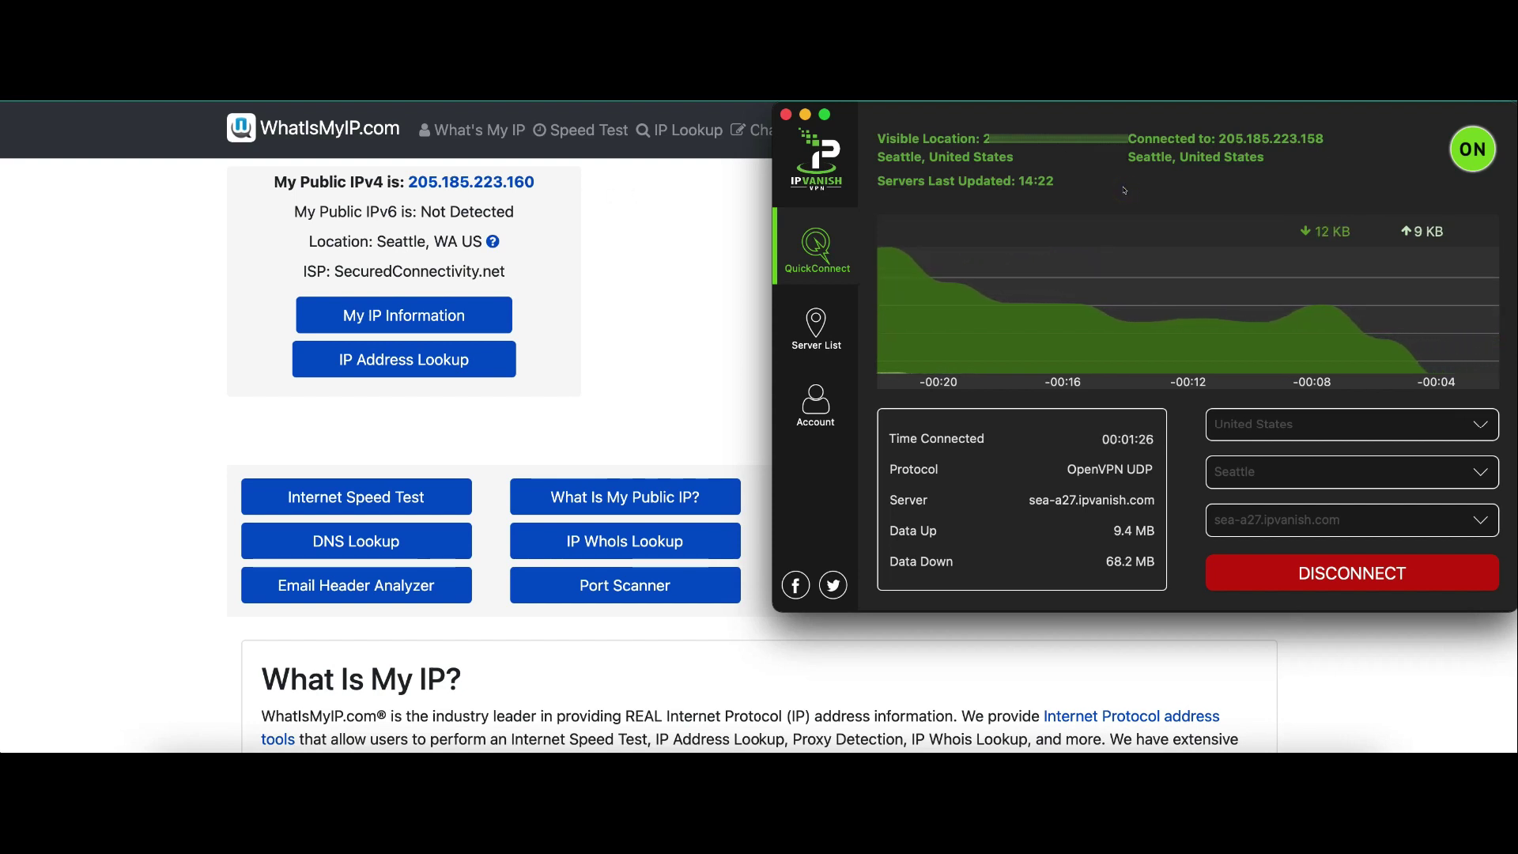
# Step: Disconnect IPVanish from the Seattle server sea-a27.ipvanish.com
pyautogui.click(1415, 575)
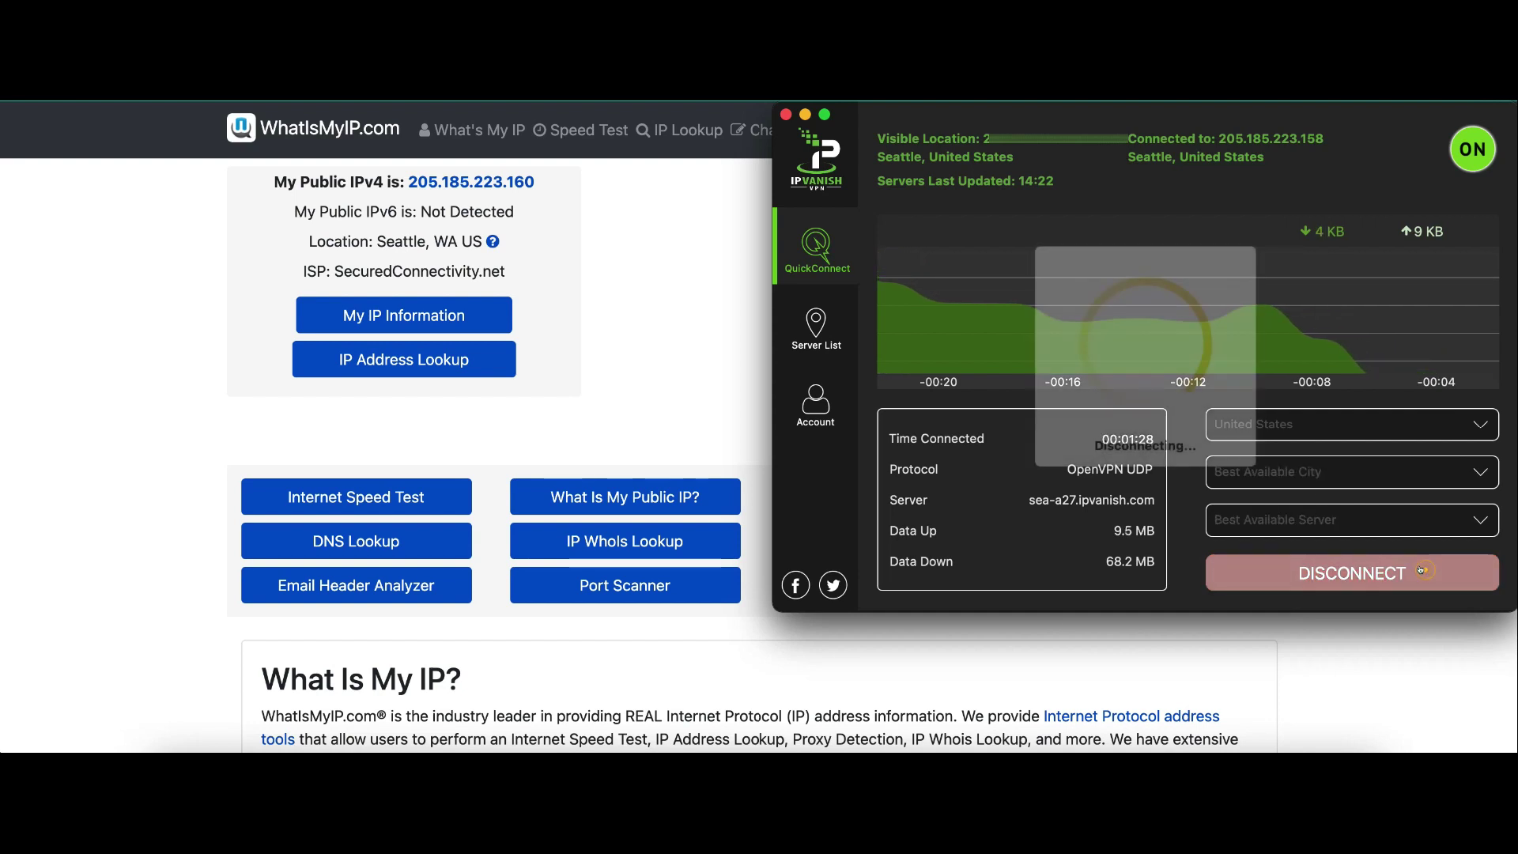